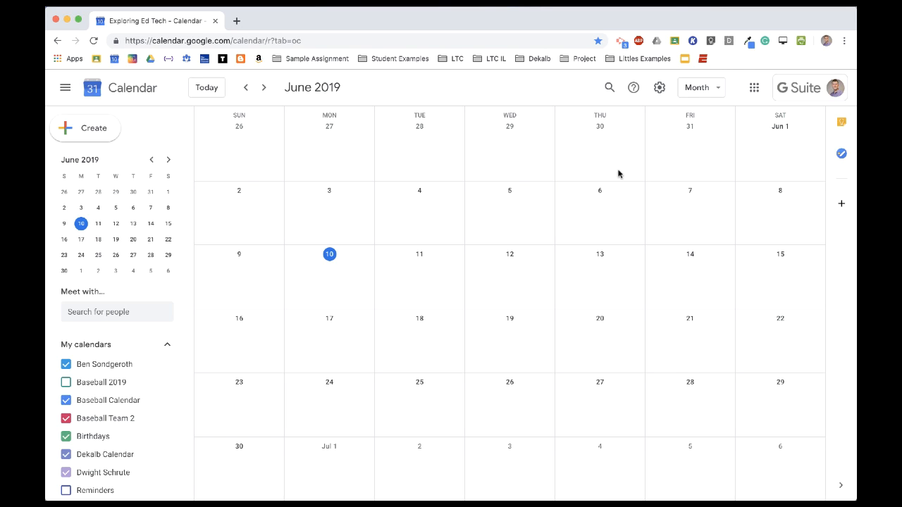
left_click(617, 6)
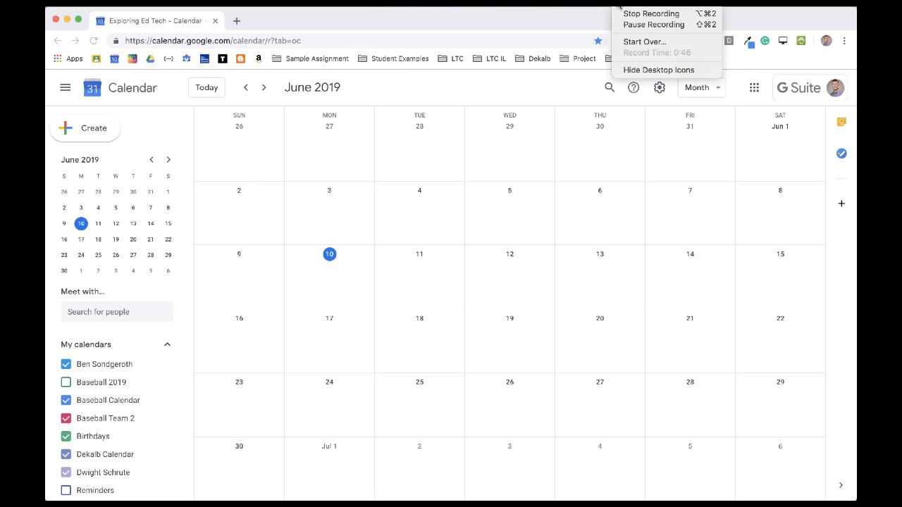
left_click(654, 25)
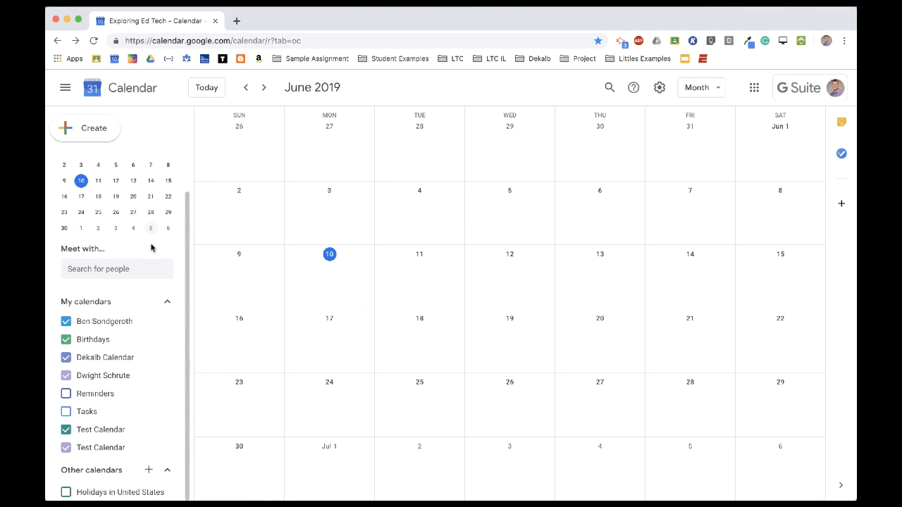
Create a new calendar named "Baseball Calendar" under Other calendars
scroll(150, 303, "up", 2)
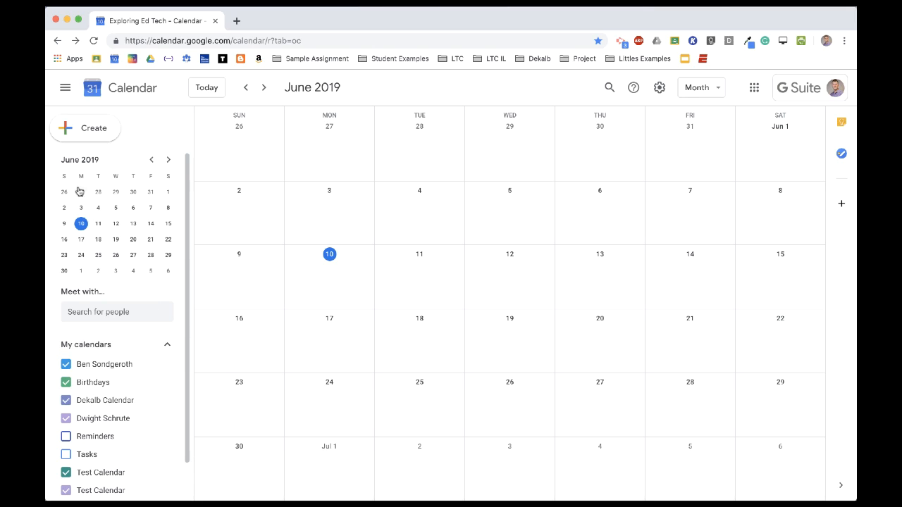
scroll(161, 342, "down", 2)
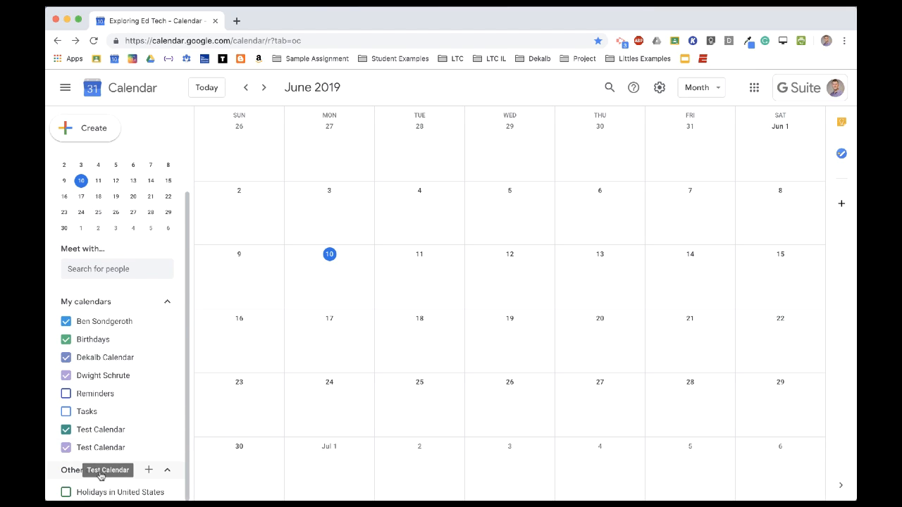
left_click(149, 472)
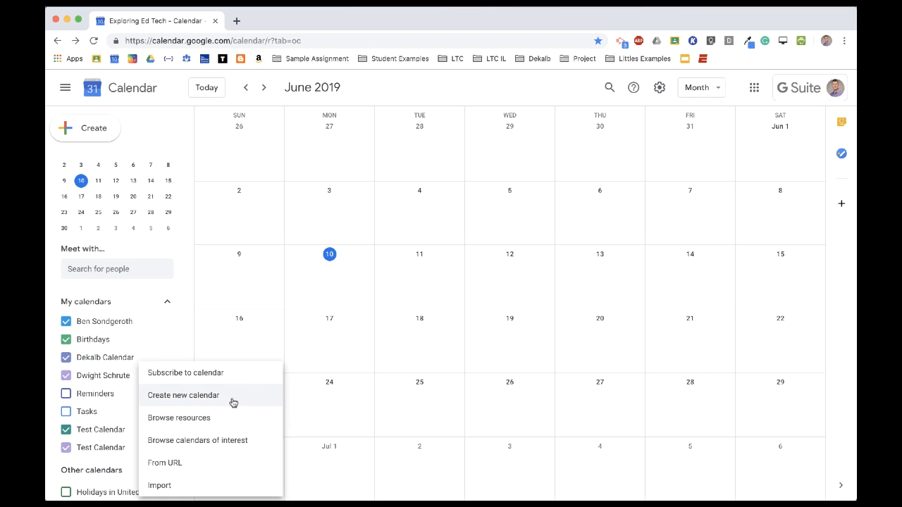
left_click(183, 397)
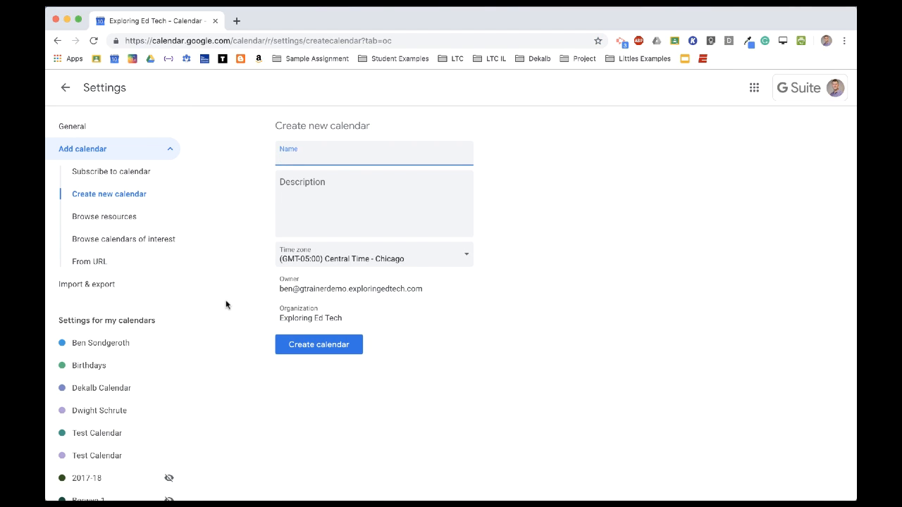
type("Baseball Calendar")
left_click(341, 346)
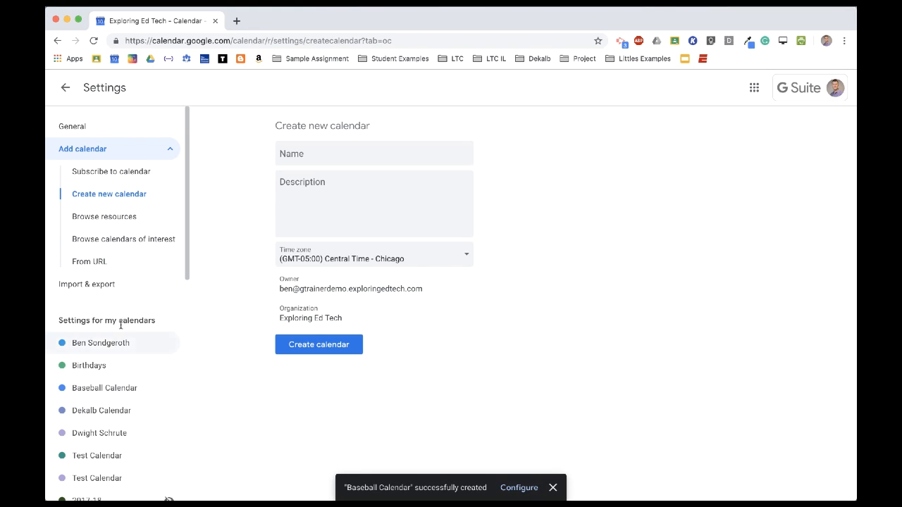
Open the settings of Baseball Calendar and make it available to the public, accepting the warning
left_click(105, 390)
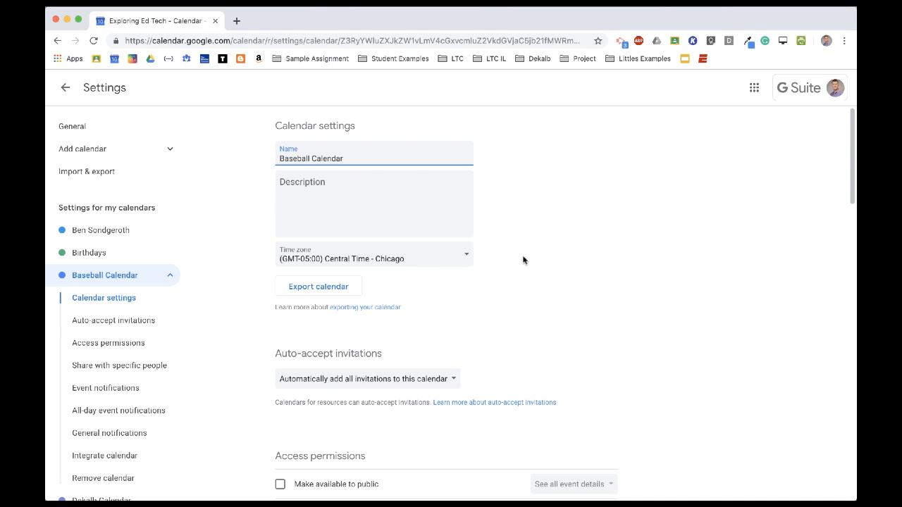
scroll(529, 257, "down", 5)
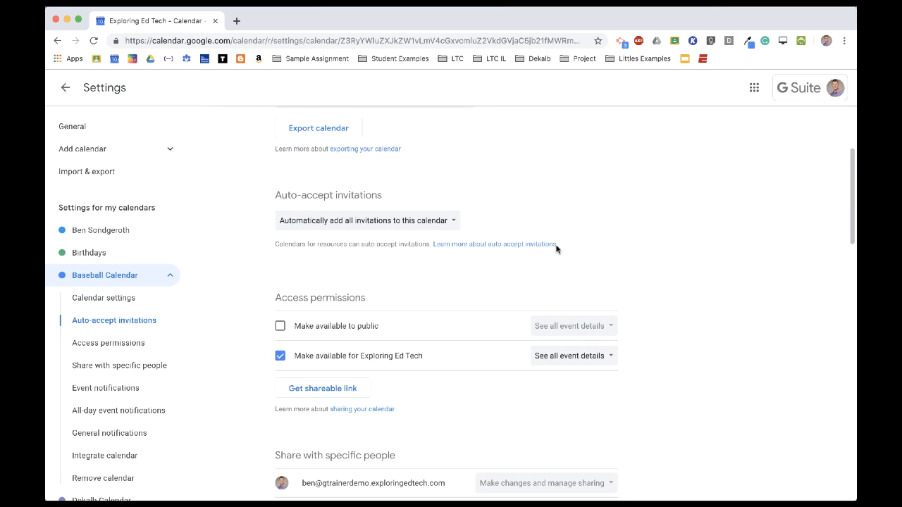
scroll(556, 248, "down", 3)
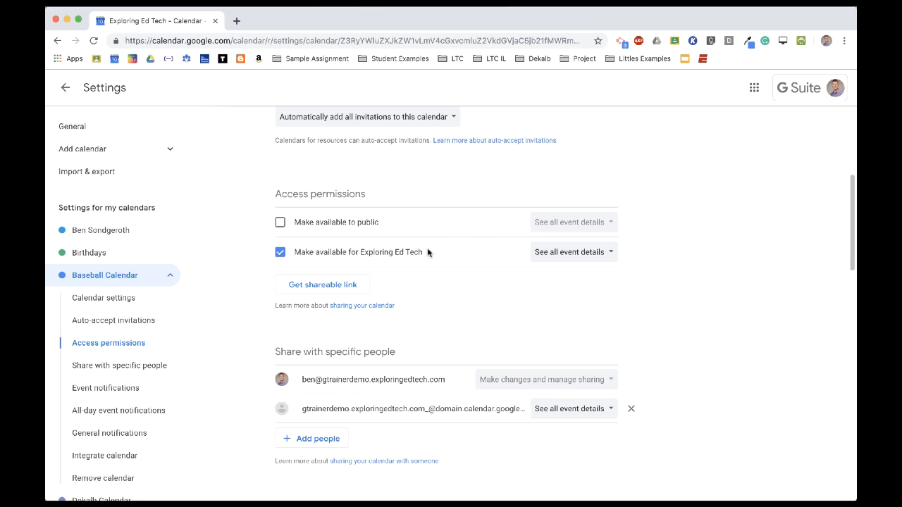
left_click(302, 224)
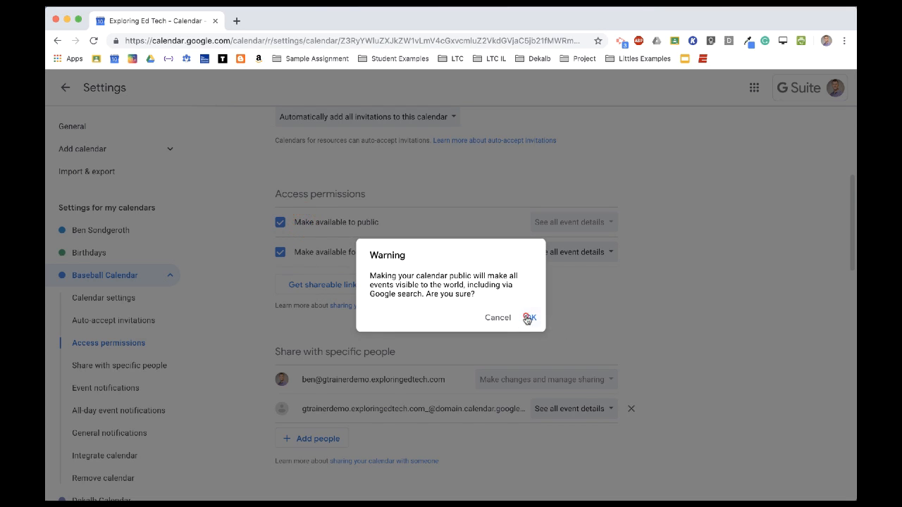
left_click(527, 317)
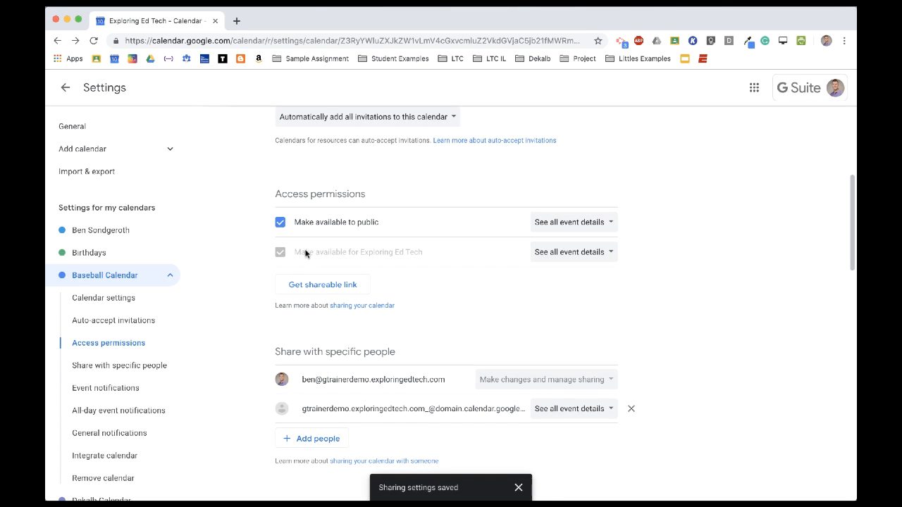
Turn the public availability of Baseball Calendar off and back on, accepting the warning
left_click(280, 222)
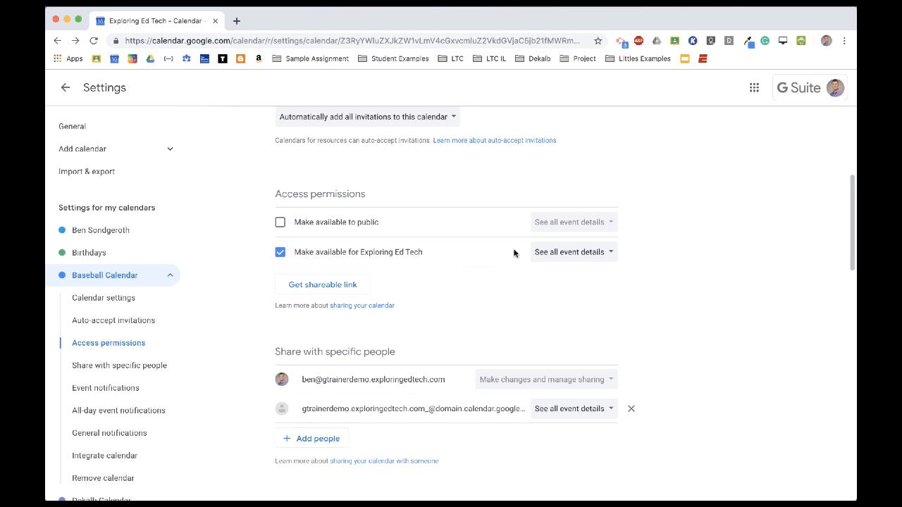
left_click(280, 223)
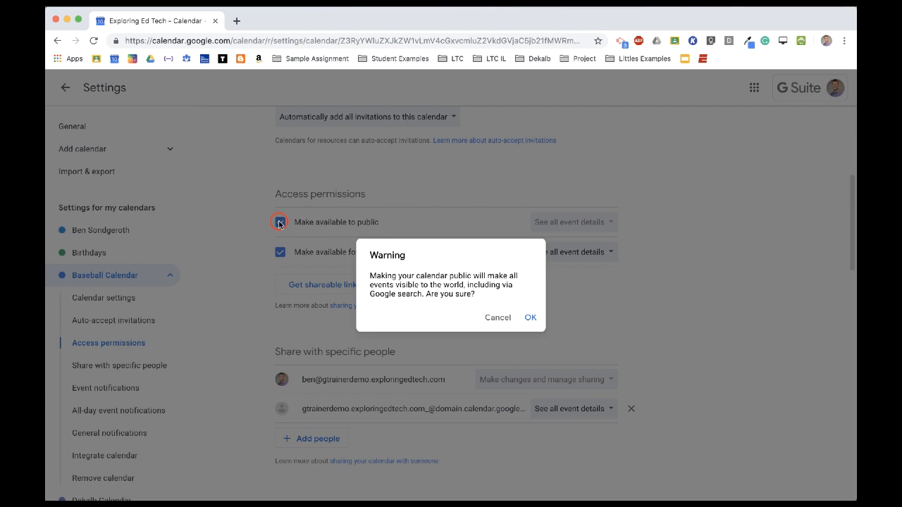
left_click(527, 319)
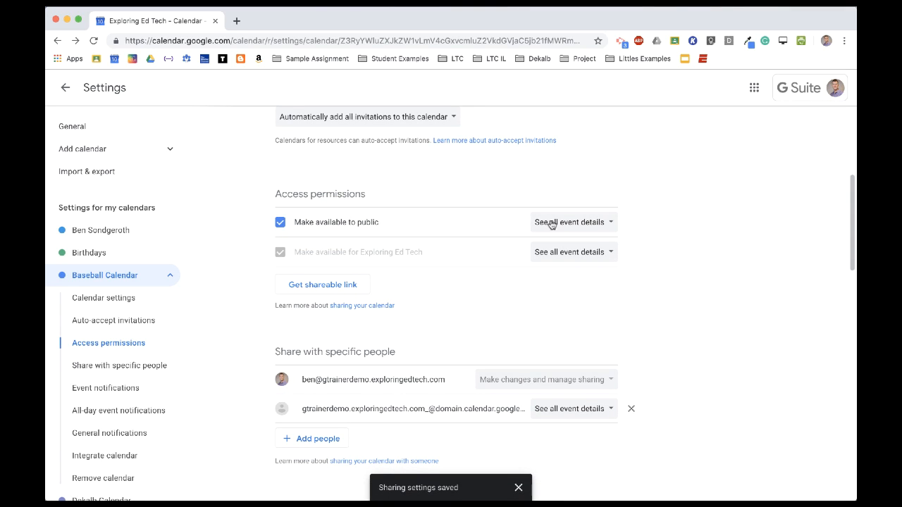
Review the public access level choices and the shareable link of Baseball Calendar without changing or copying anything
left_click(606, 224)
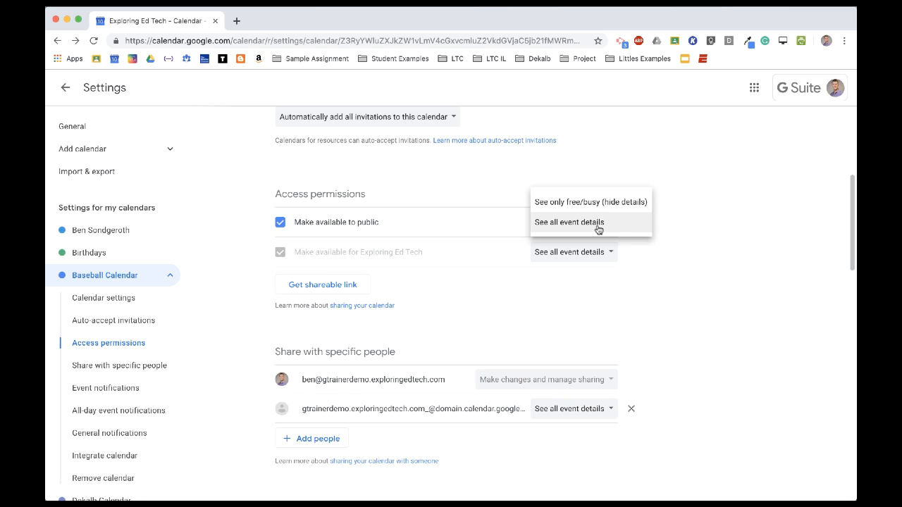
left_click(604, 282)
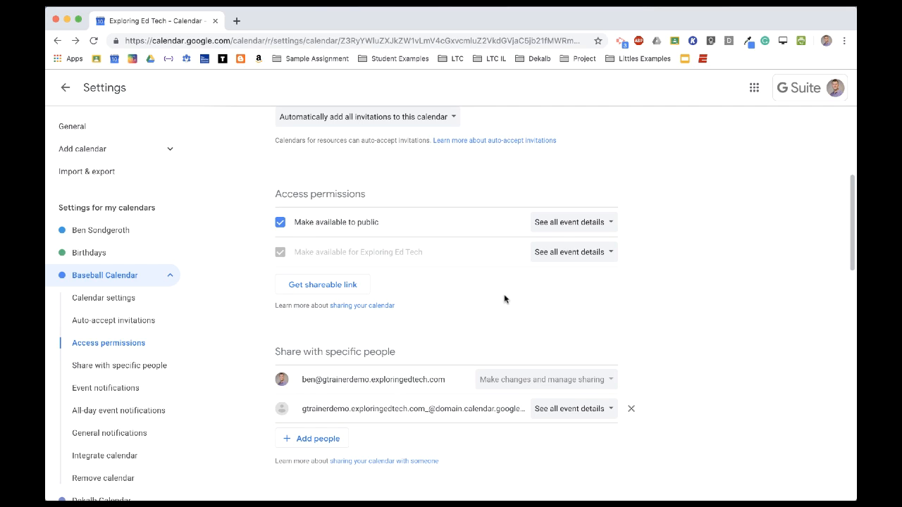
left_click(308, 287)
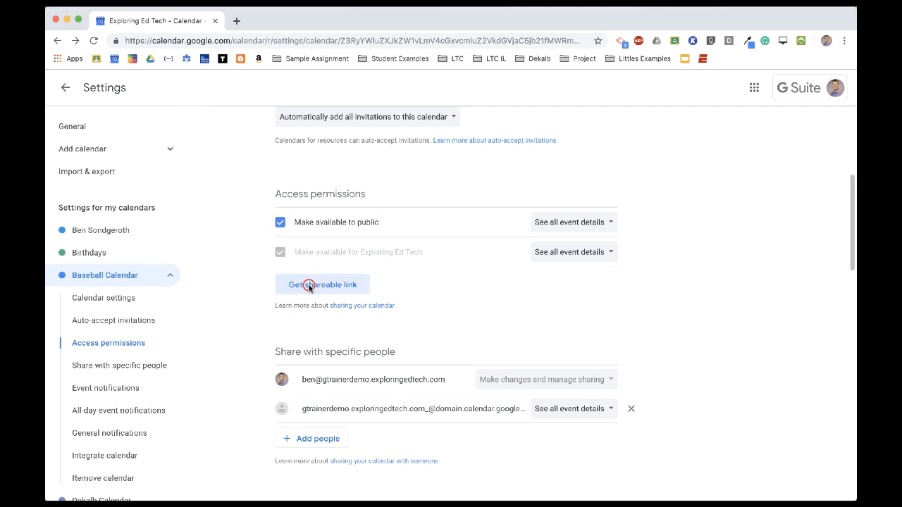
left_click(357, 296)
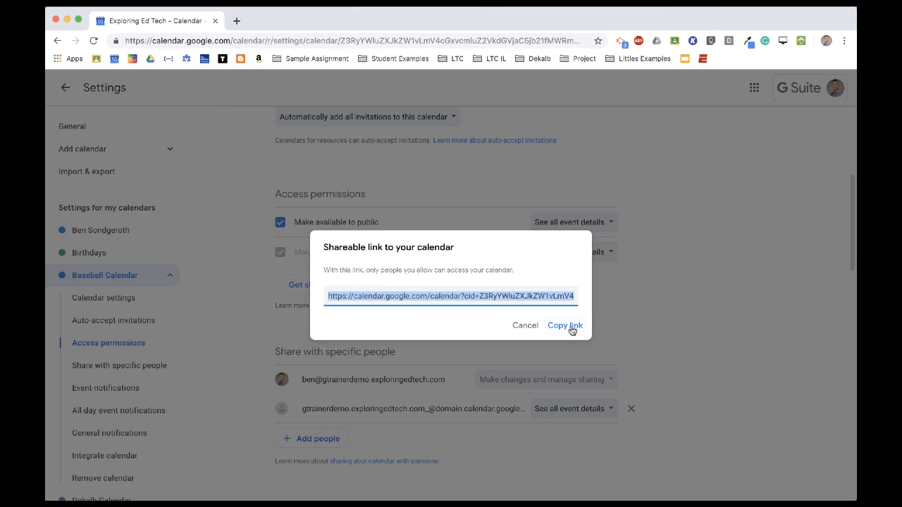
left_click(523, 326)
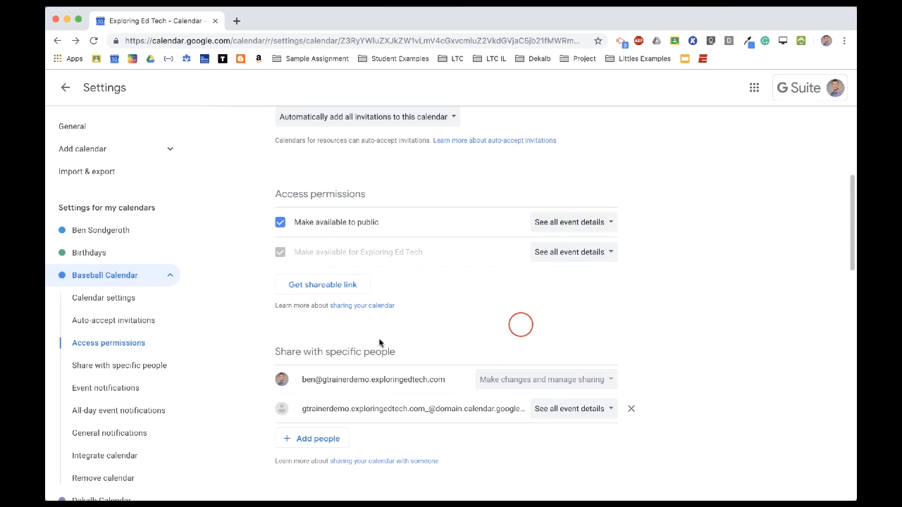
Examine Baseball Calendar's people sharing, notification, integration and removal settings, and return to the main calendar
scroll(451, 303, "down", 2)
scroll(448, 295, "down", 1)
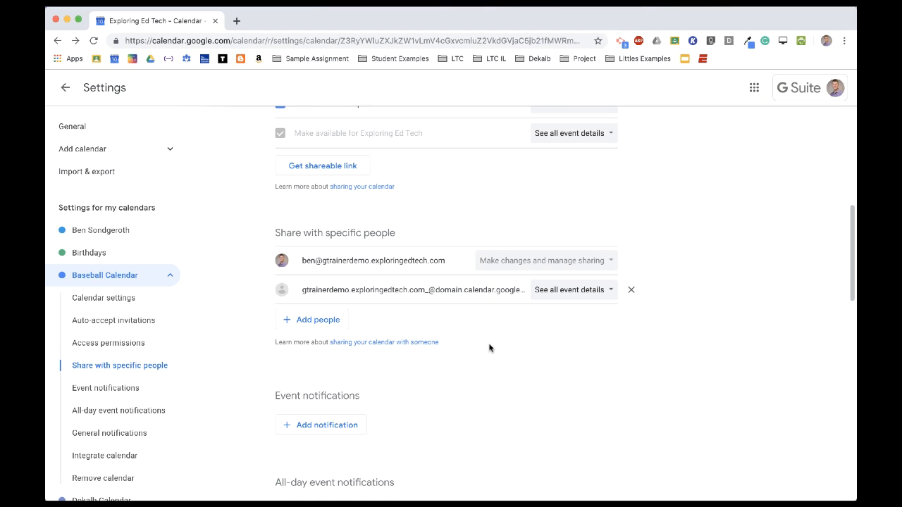
scroll(490, 348, "down", 5)
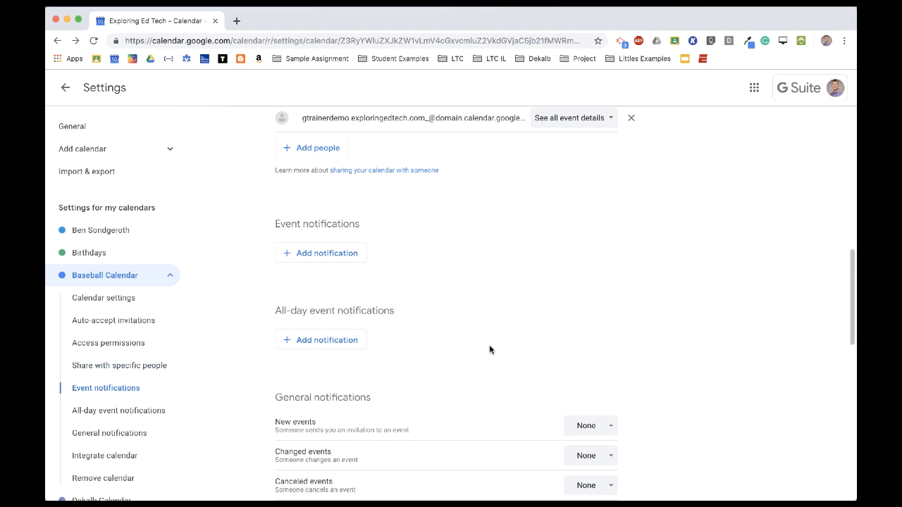
scroll(441, 300, "down", 3)
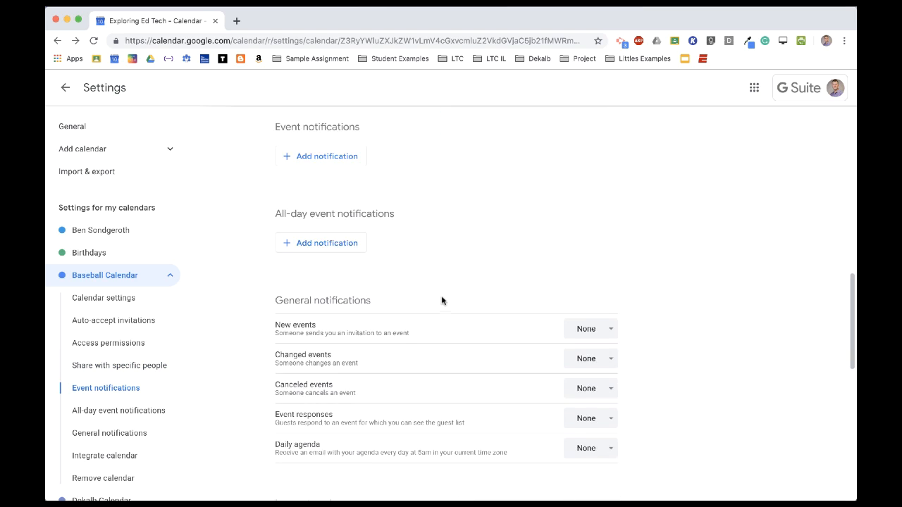
scroll(441, 301, "down", 3)
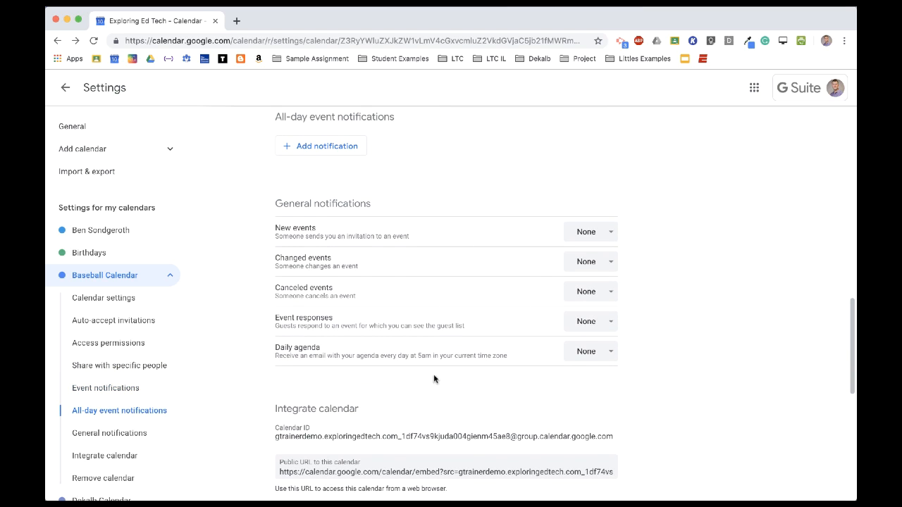
scroll(438, 283, "down", 8)
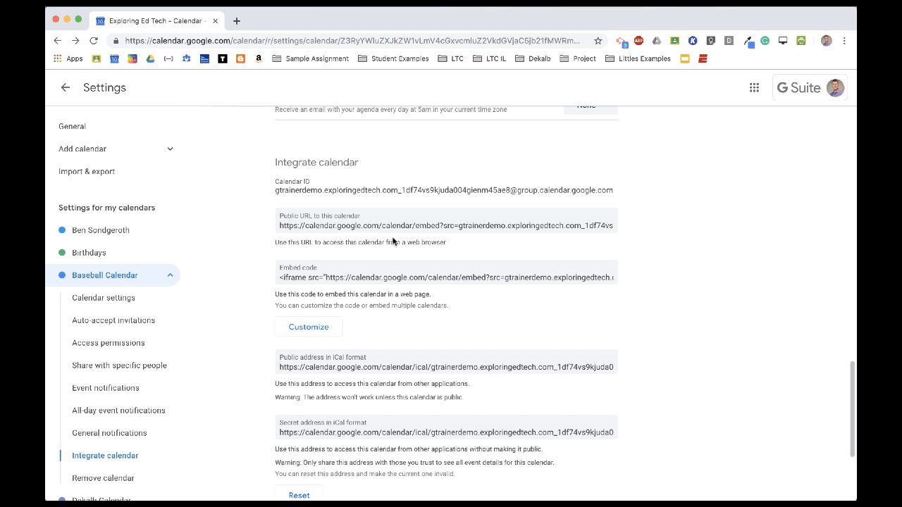
scroll(508, 273, "down", 5)
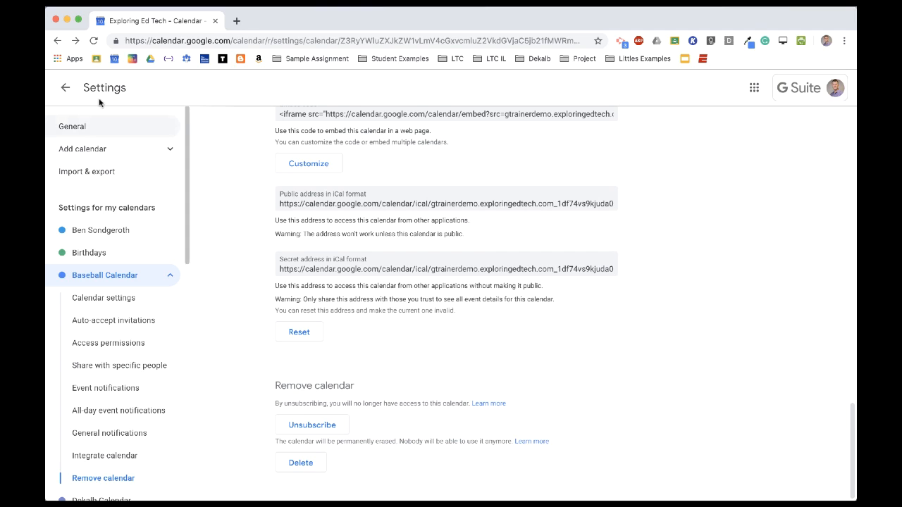
left_click(64, 87)
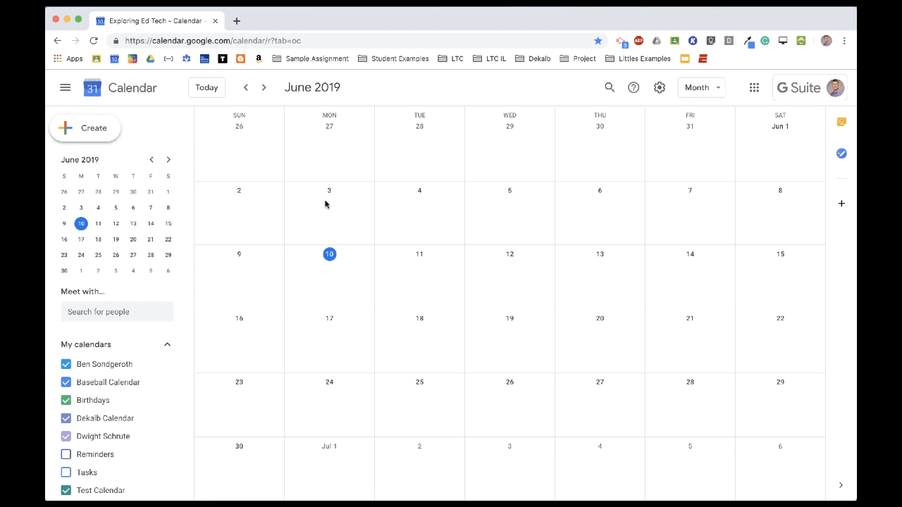
Switch the calendar to Week view, discarding any untitled event draft
left_click(578, 275)
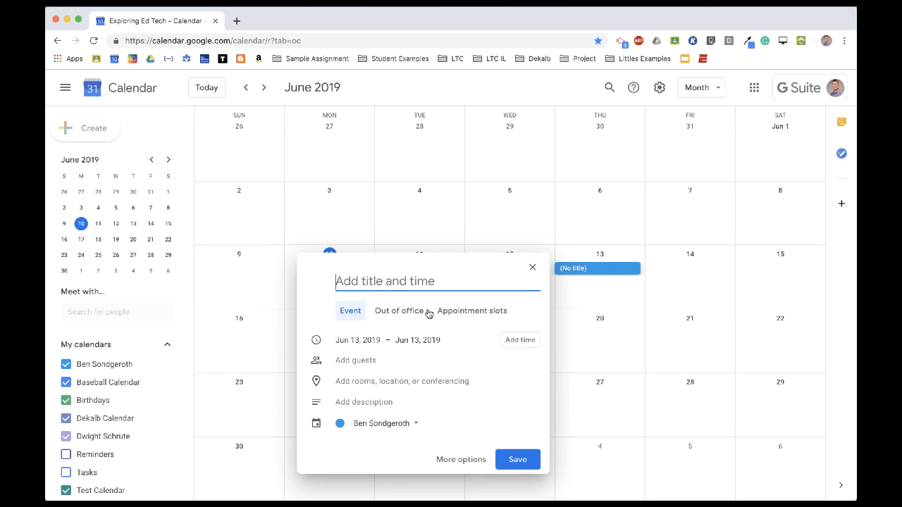
left_click(533, 267)
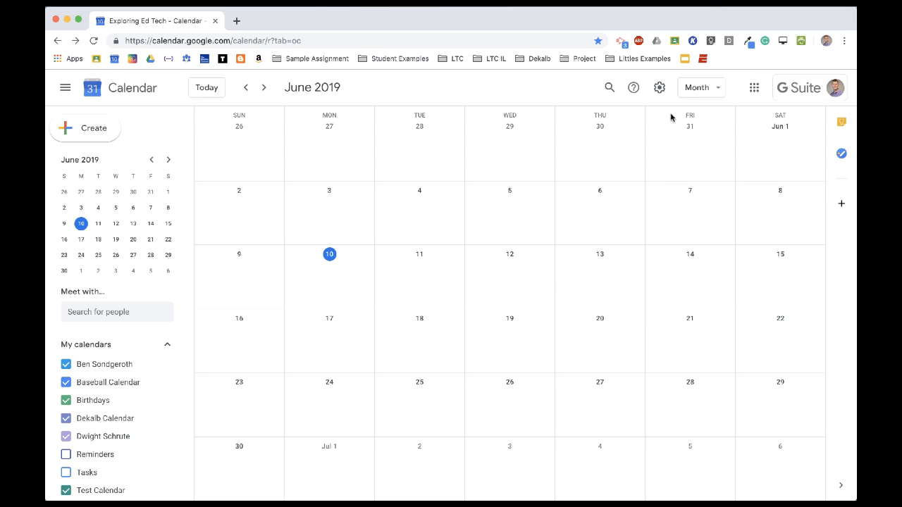
left_click(716, 91)
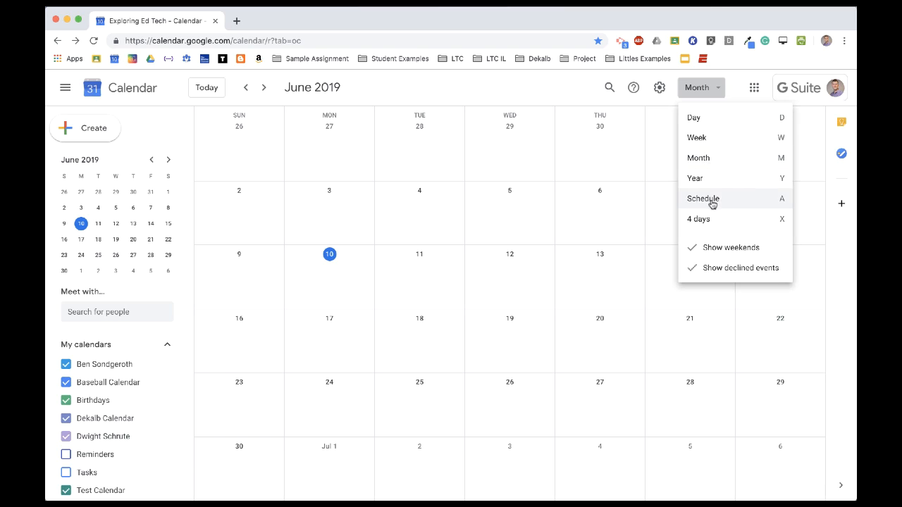
left_click(715, 140)
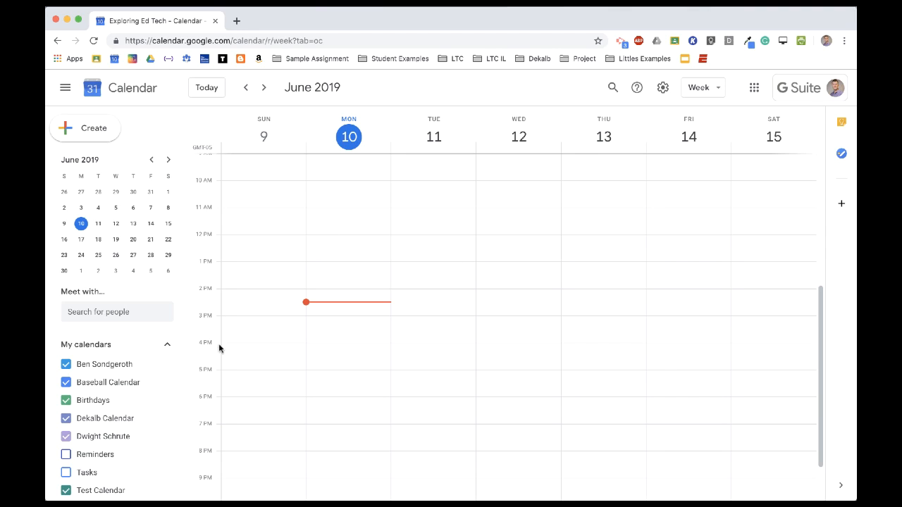
Start an event on Friday, June 14, 2019 from 11:00am to 12:00pm with full options, titled "Practice"
left_click(660, 223)
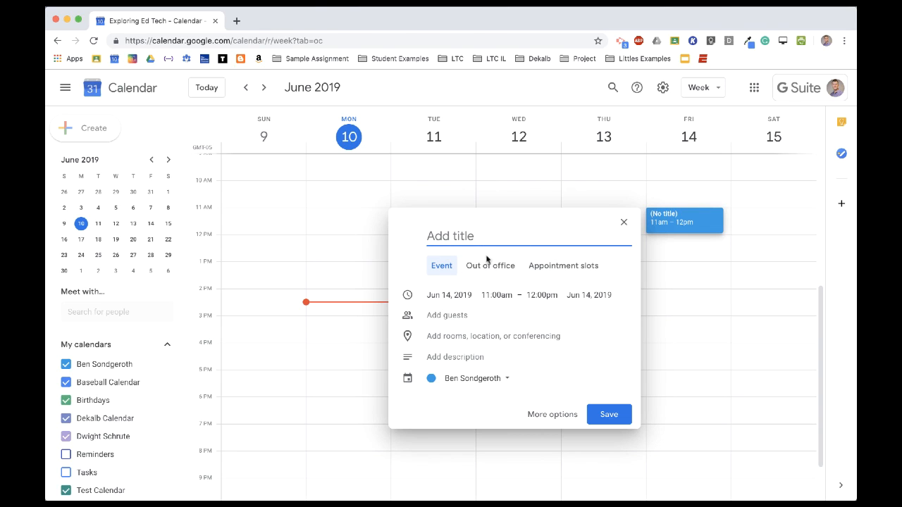
left_click(554, 415)
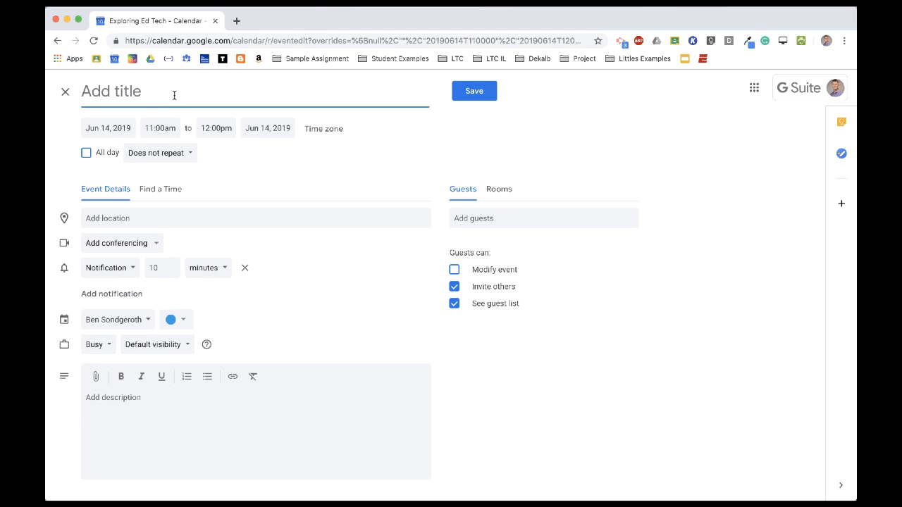
type("Practice")
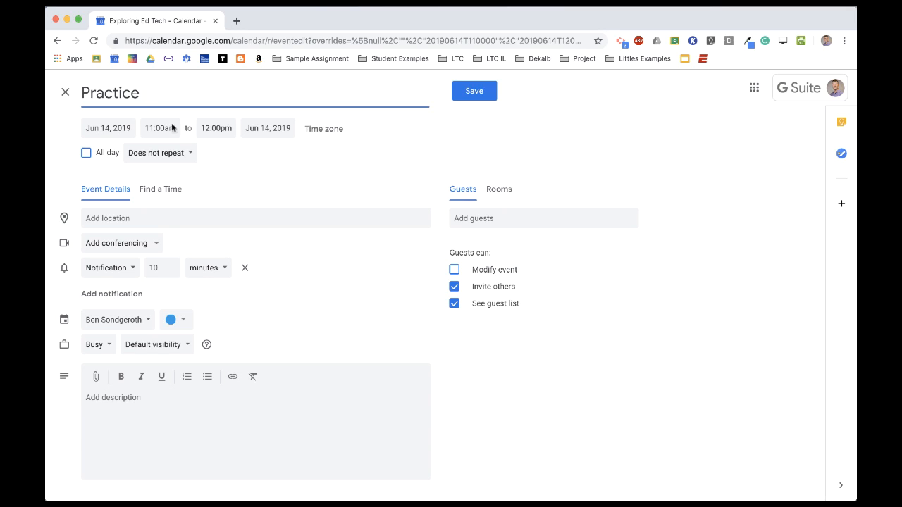
Review the end time and repeat choices of the Practice event without changing either one
left_click(216, 128)
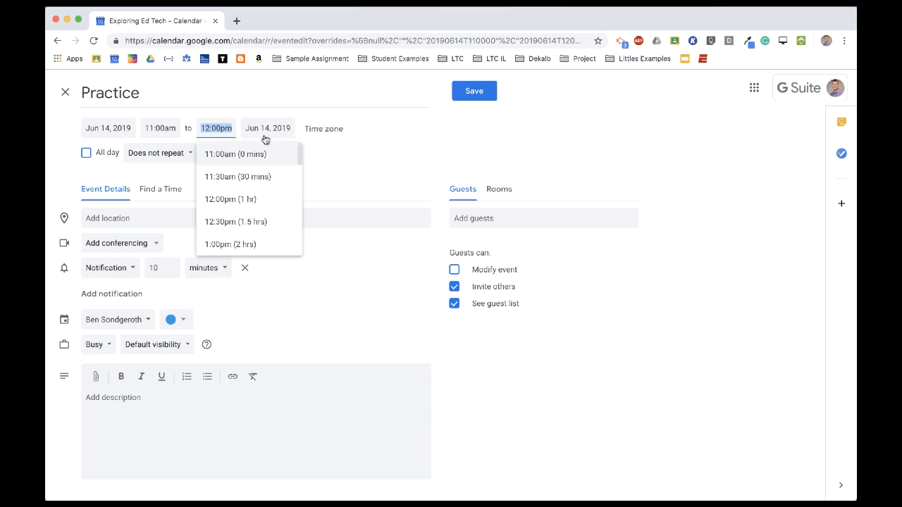
left_click(391, 130)
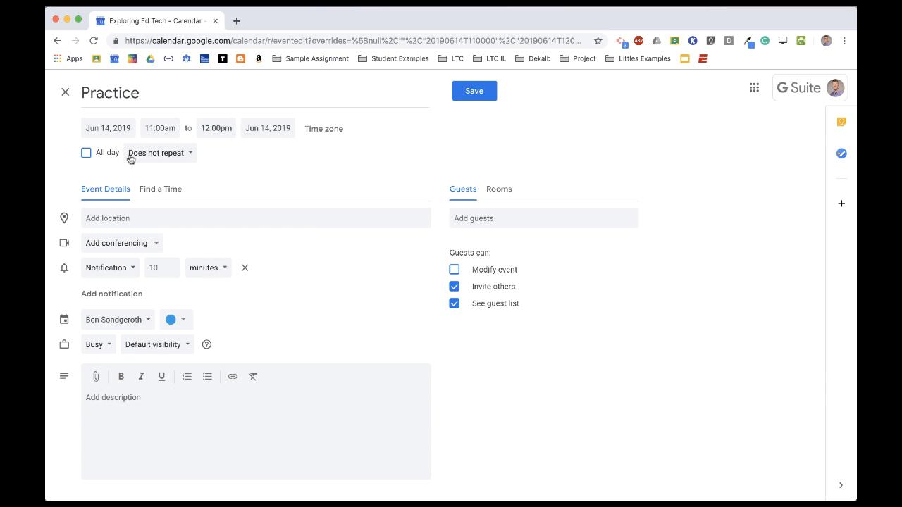
left_click(182, 153)
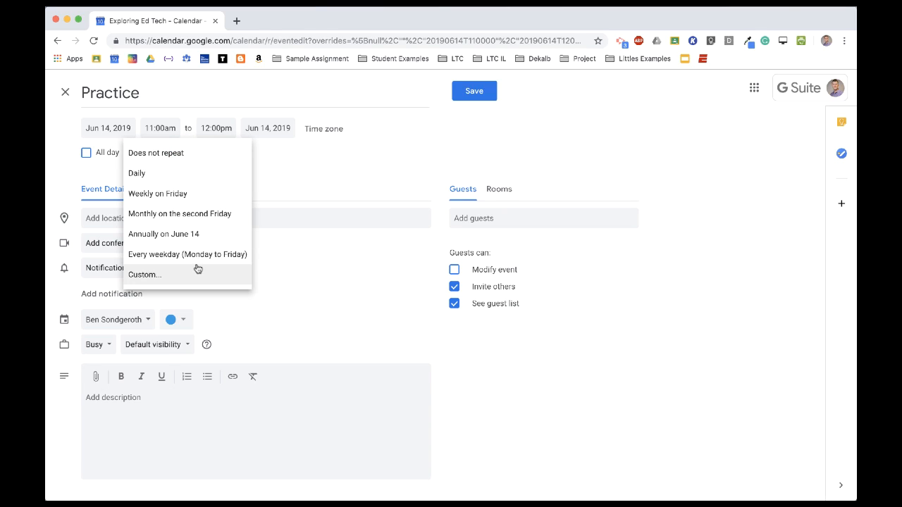
left_click(296, 175)
Add Hangouts Meet conferencing to the Practice event, leaving its location empty
left_click(150, 218)
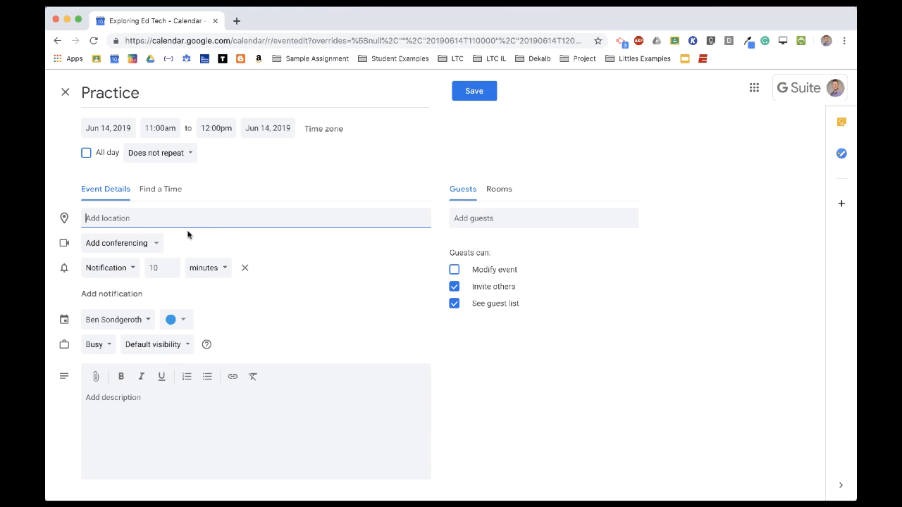
left_click(155, 246)
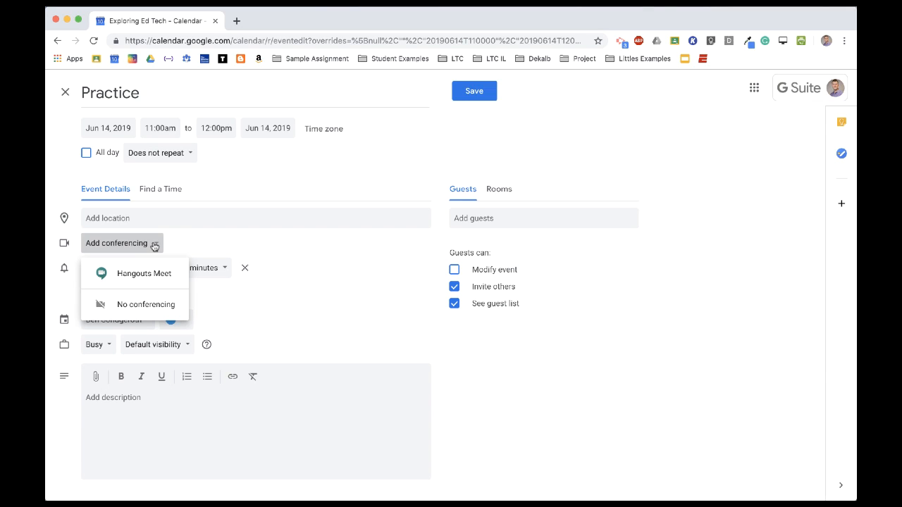
left_click(170, 278)
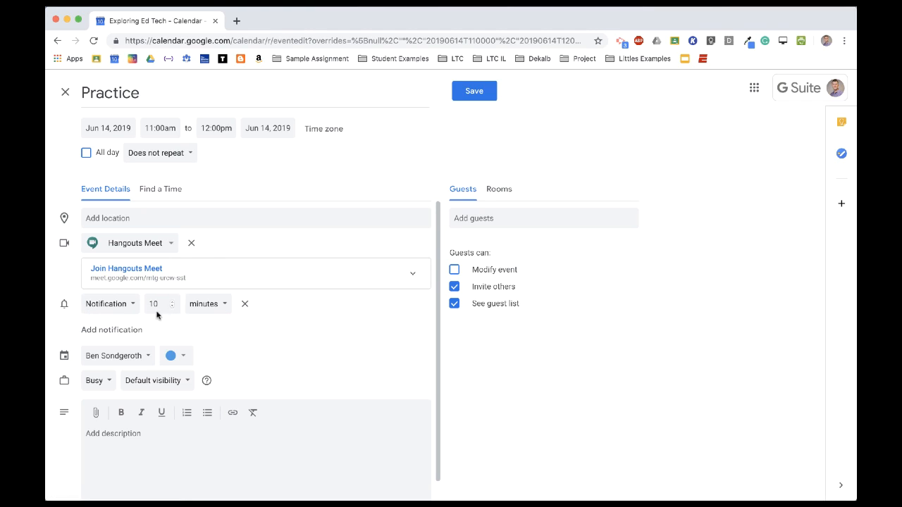
Add a second notification of type Email to the Practice event, and remove it again
left_click(112, 338)
left_click(113, 331)
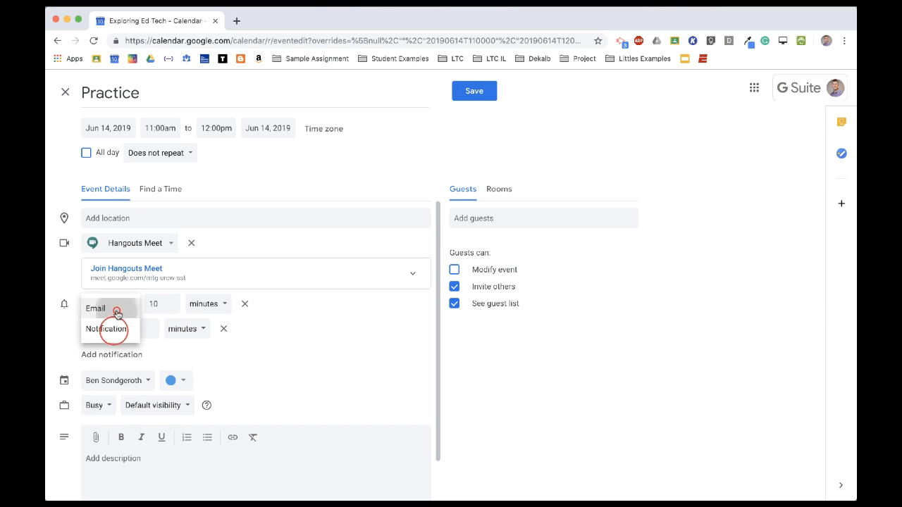
left_click(117, 312)
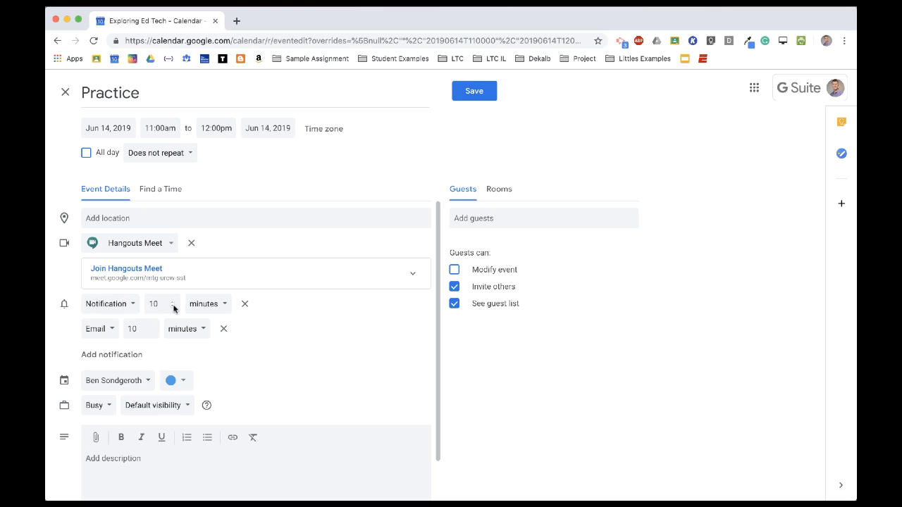
left_click(224, 329)
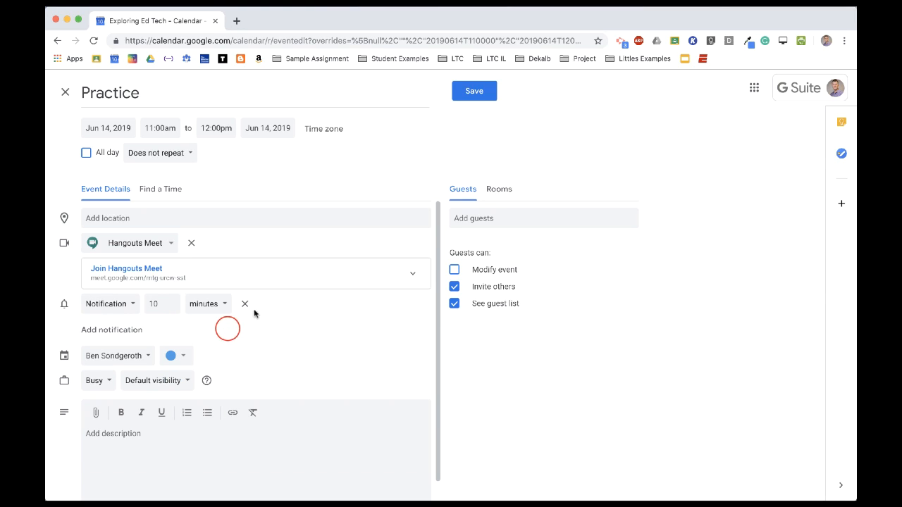
Assign the Practice event to Baseball Calendar and keep its availability as Busy
scroll(241, 363, "down", 1)
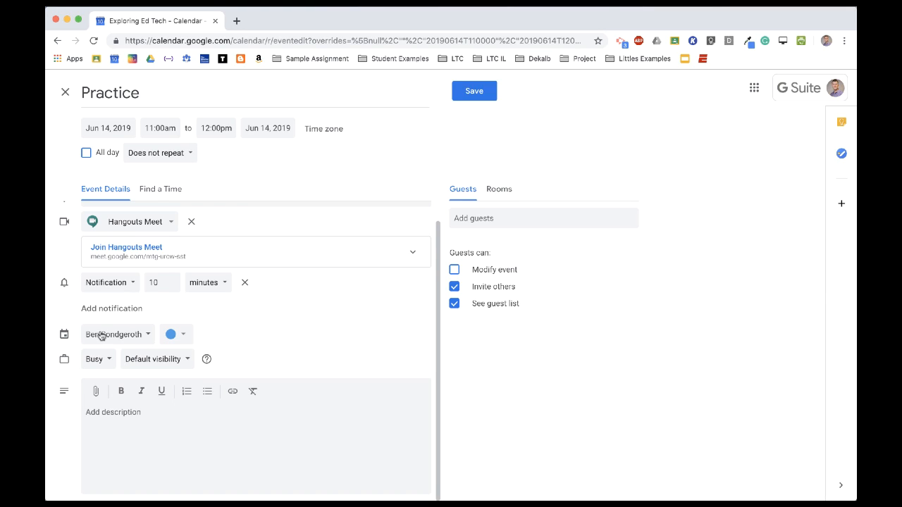
left_click(143, 335)
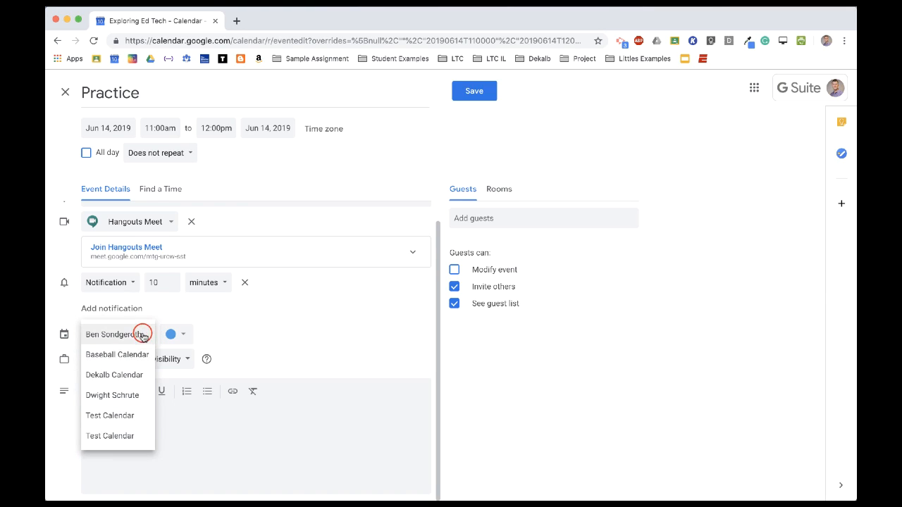
left_click(117, 356)
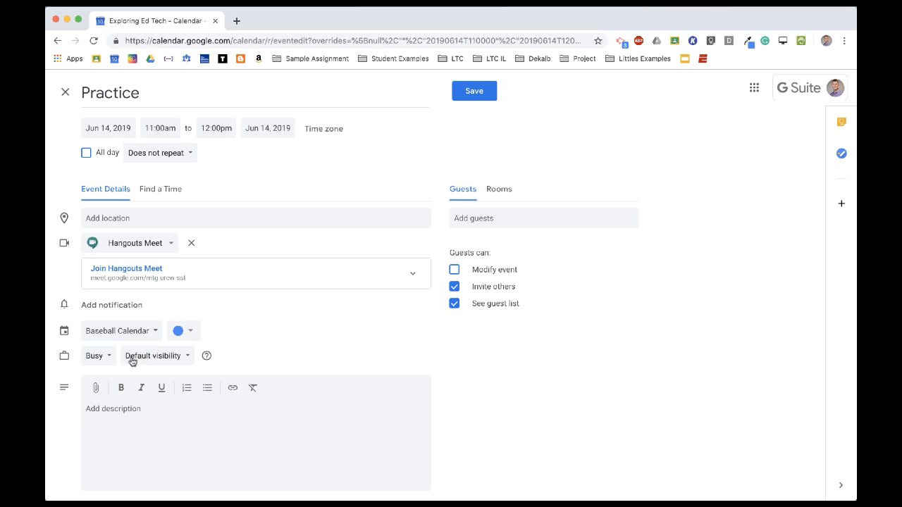
left_click(105, 358)
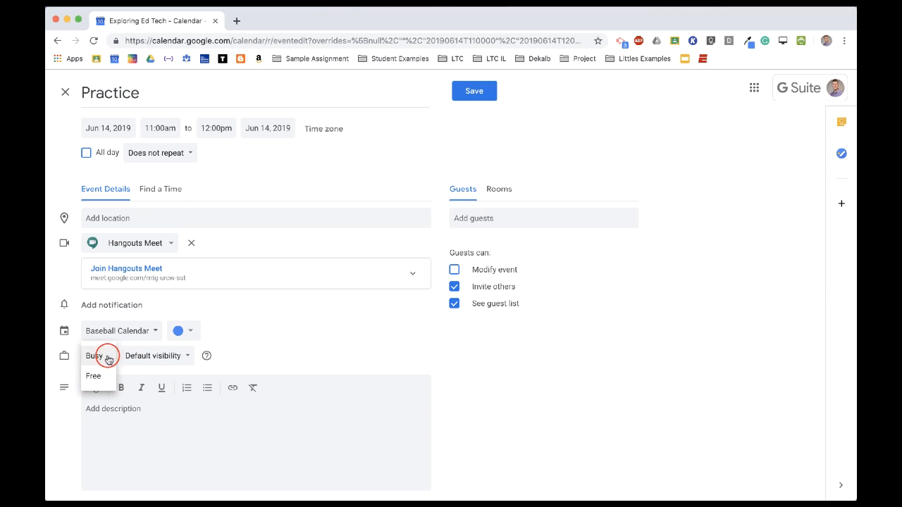
left_click(108, 358)
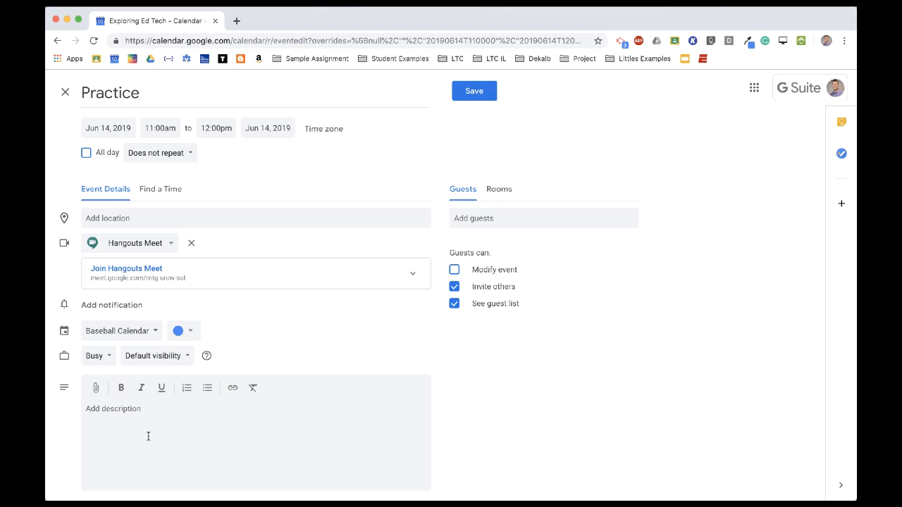
Attach the recent Drive file "Untitled document" to the Practice event's description
left_click(117, 416)
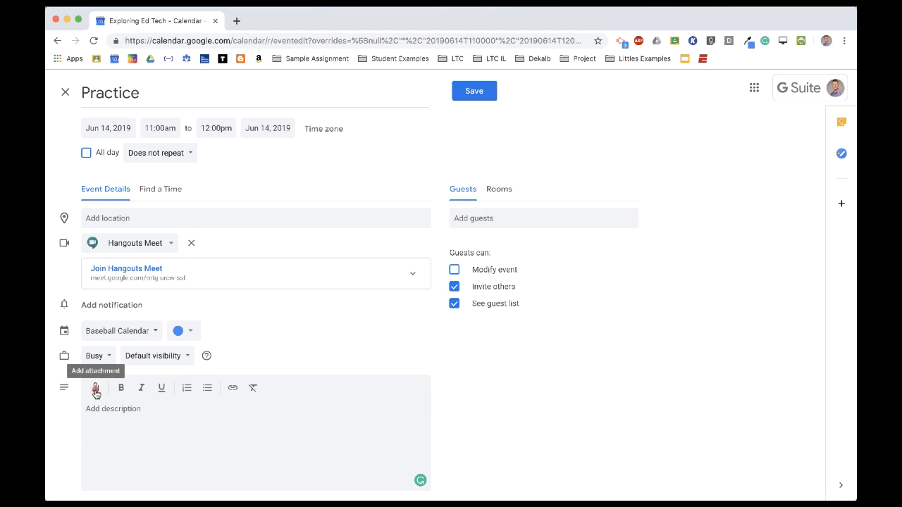
left_click(96, 390)
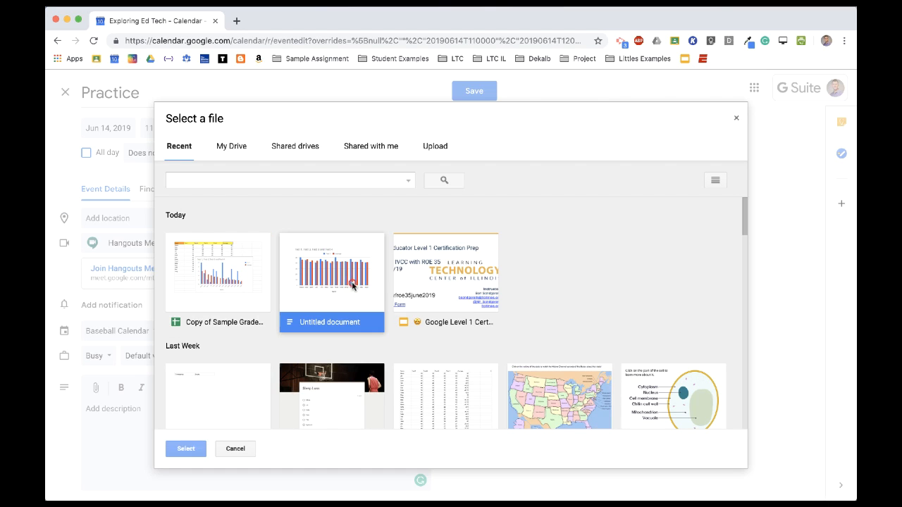
left_click(353, 284)
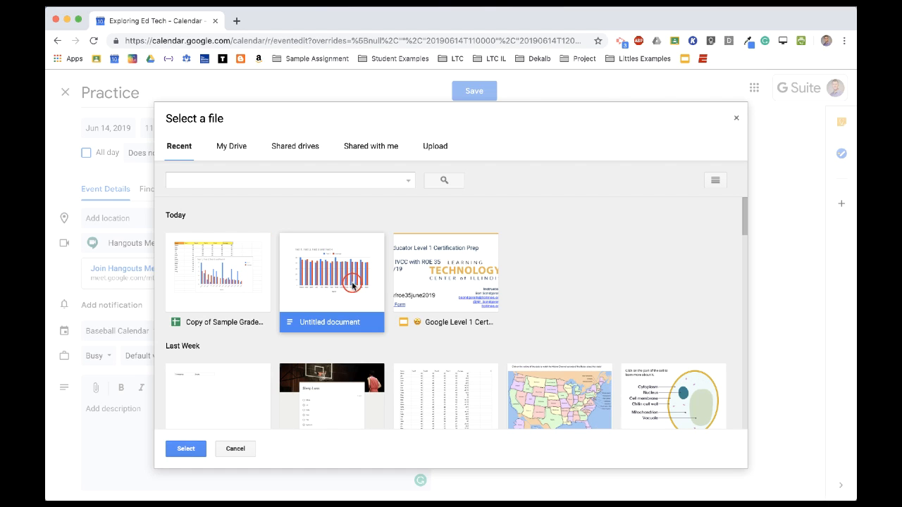
left_click(186, 449)
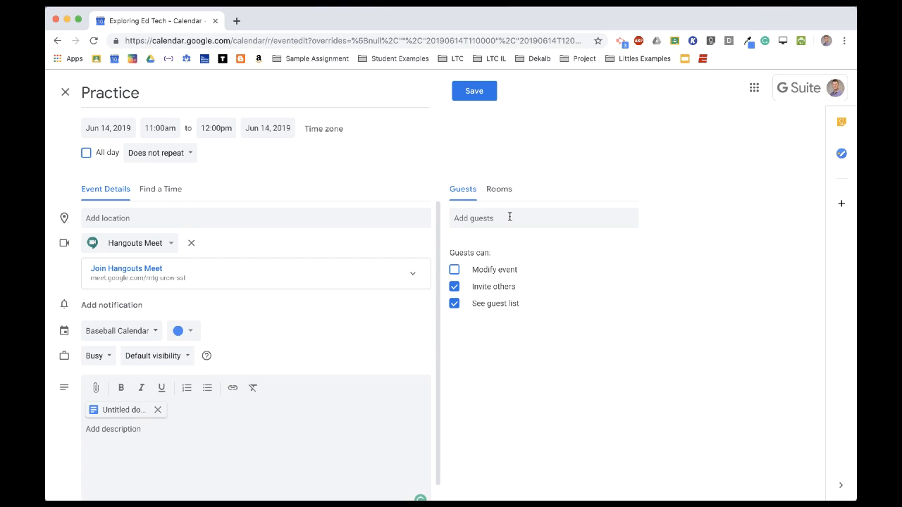
Find the guest by first name and add the suggested e-mail address to the Practice event's guest list
left_click(487, 219)
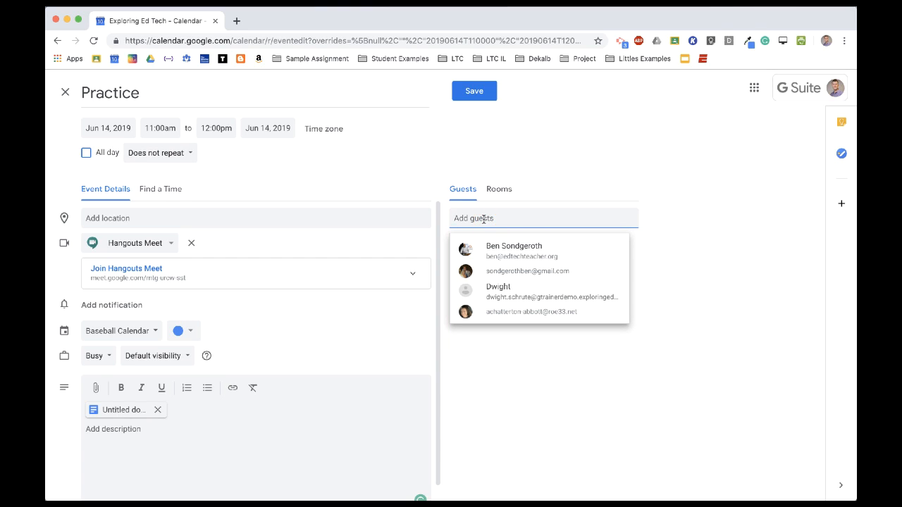
type("Ryder")
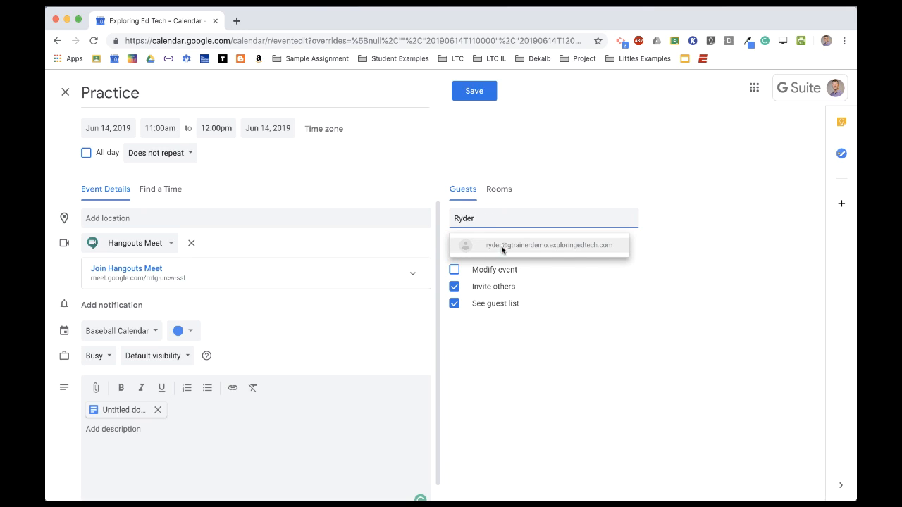
left_click(502, 247)
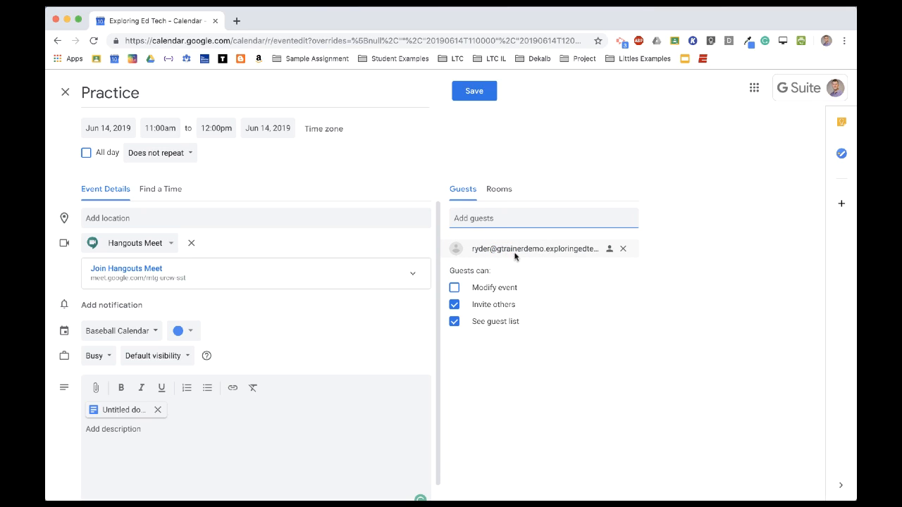
mouse_move(526, 248)
Compare the calendars with Find a Time and move the Practice event to 11:30am–12:30pm on June 14, 2019
left_click(161, 192)
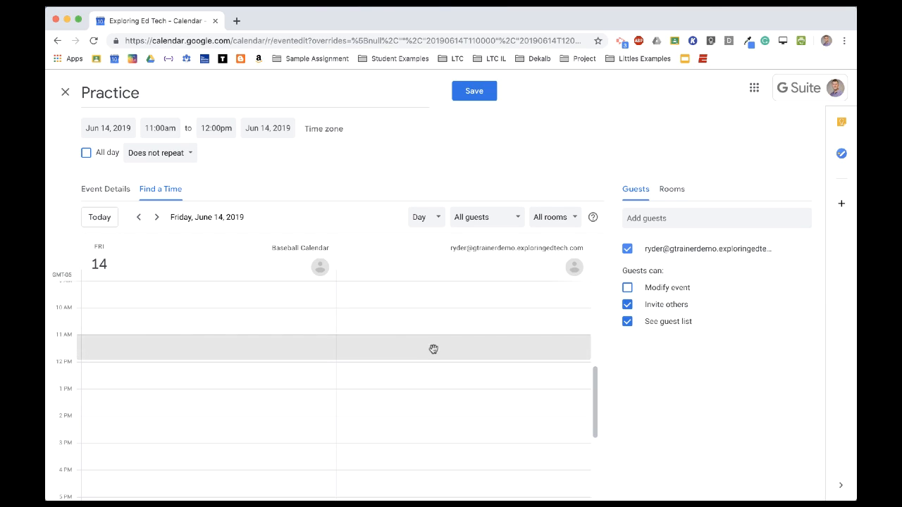
left_click(276, 374)
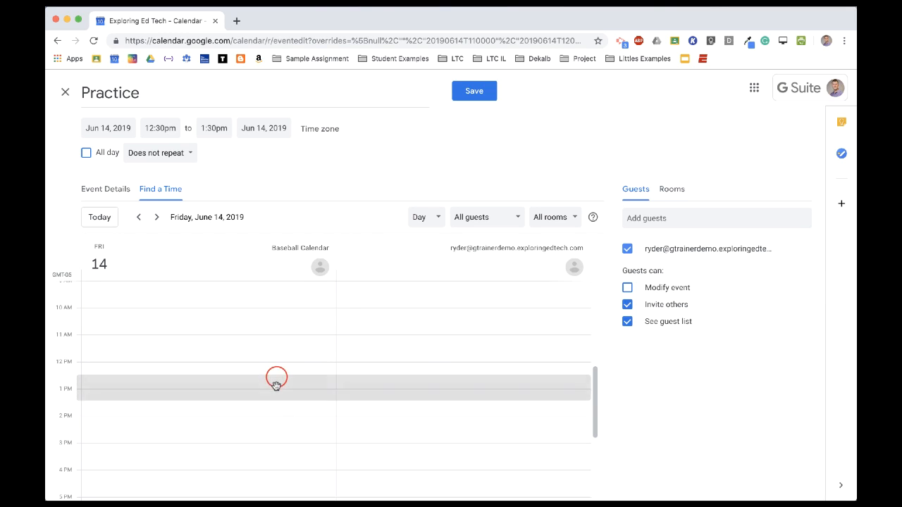
left_click(279, 323)
left_click(290, 307)
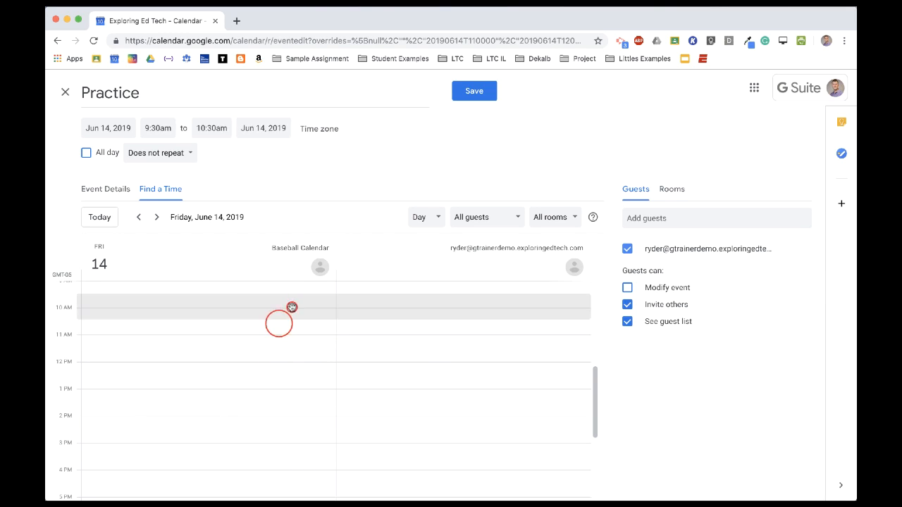
left_click(286, 354)
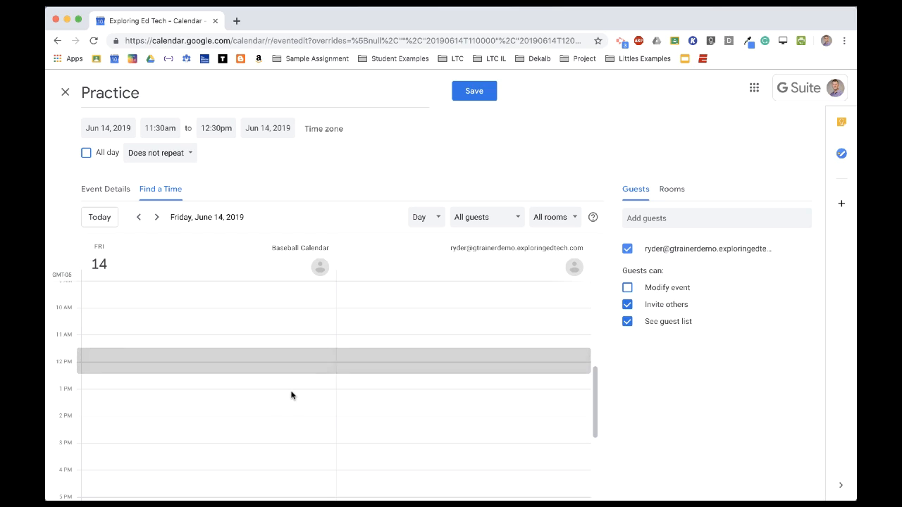
Check the guest's availability on Saturday, June 15, and return from June 14 to the event details
left_click(156, 218)
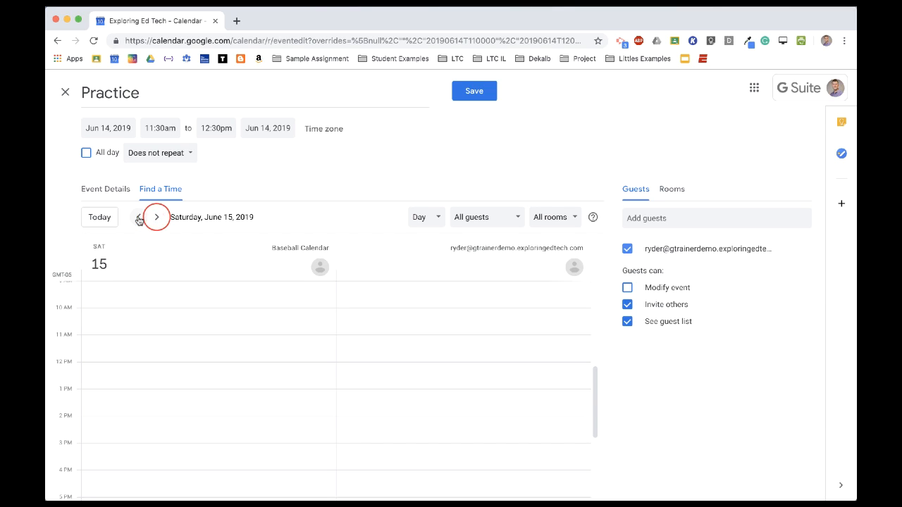
left_click(138, 218)
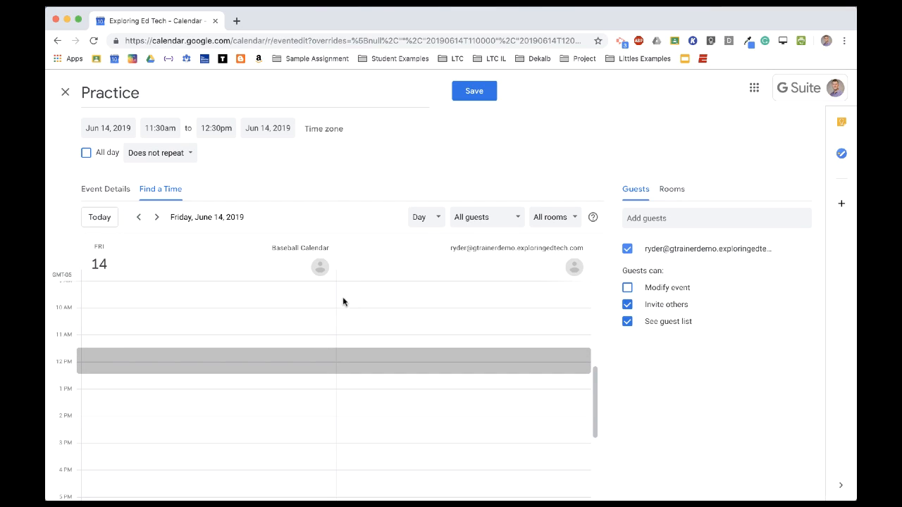
left_click(98, 190)
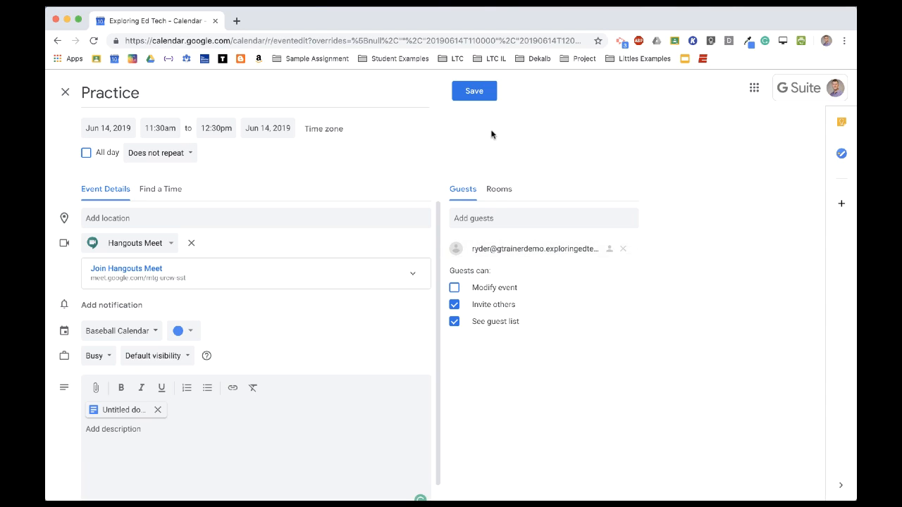
Save the Practice event, sending the invitation e-mail and sharing the attached file with the guest as View
left_click(476, 91)
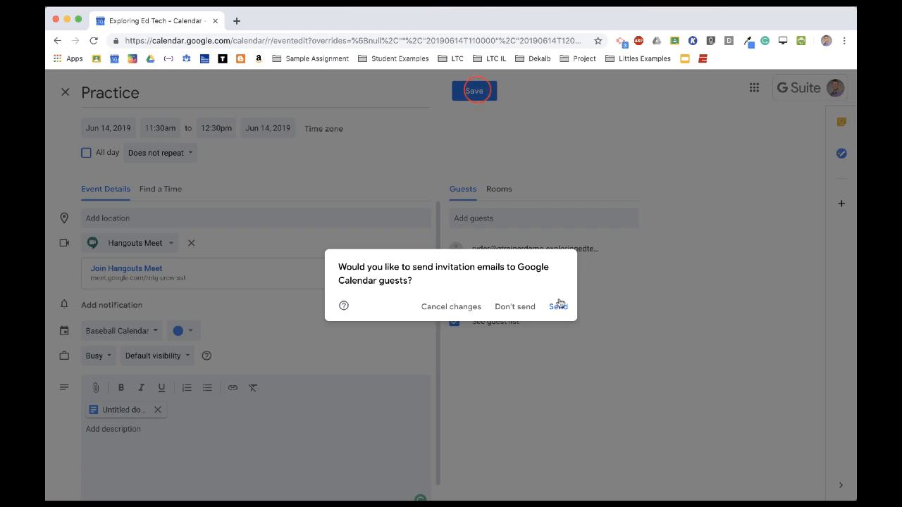
left_click(559, 308)
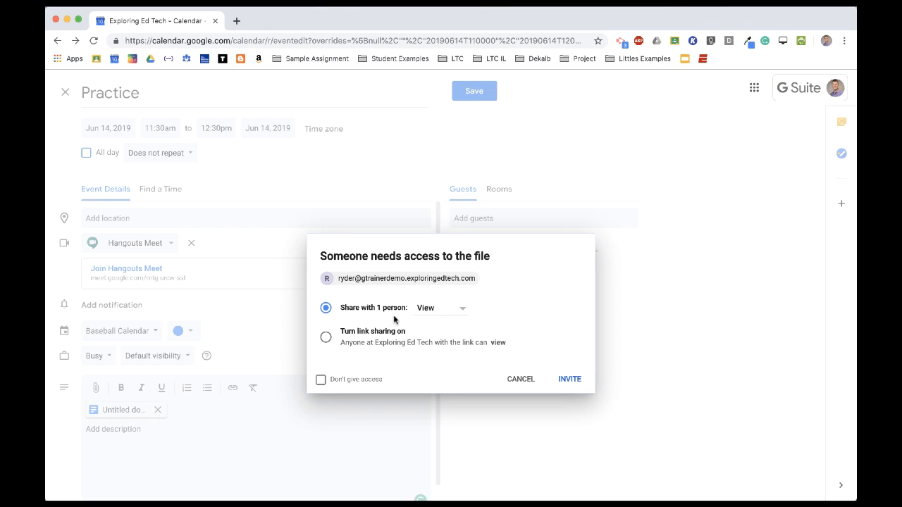
left_click(571, 381)
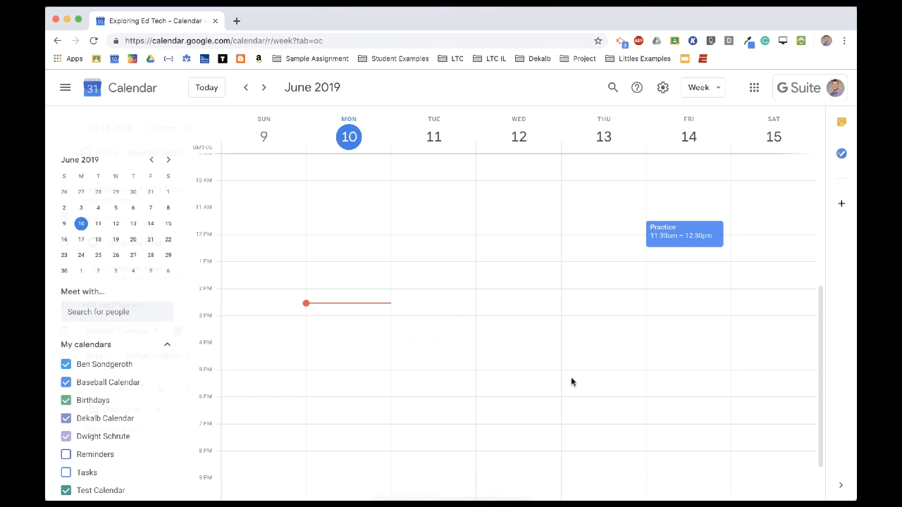
Switch to the guest's Chrome profile, open Google Calendar in a new tab and examine the Practice invitation's details on Friday, June 14
left_click(295, 4)
left_click(319, 140)
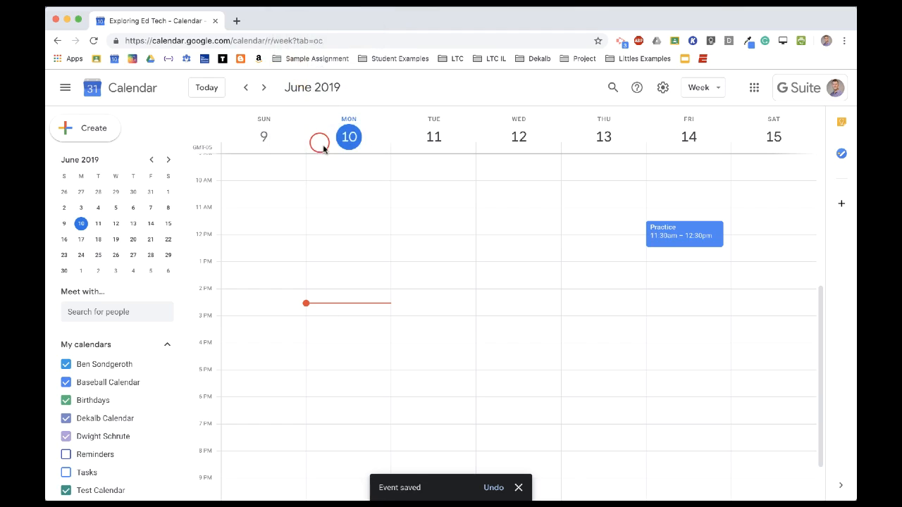
left_click(236, 21)
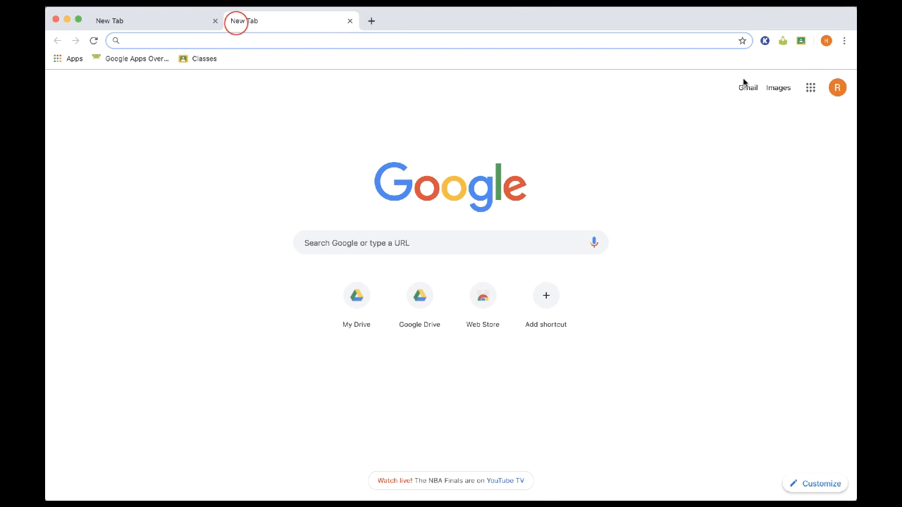
left_click(803, 86)
left_click(772, 254)
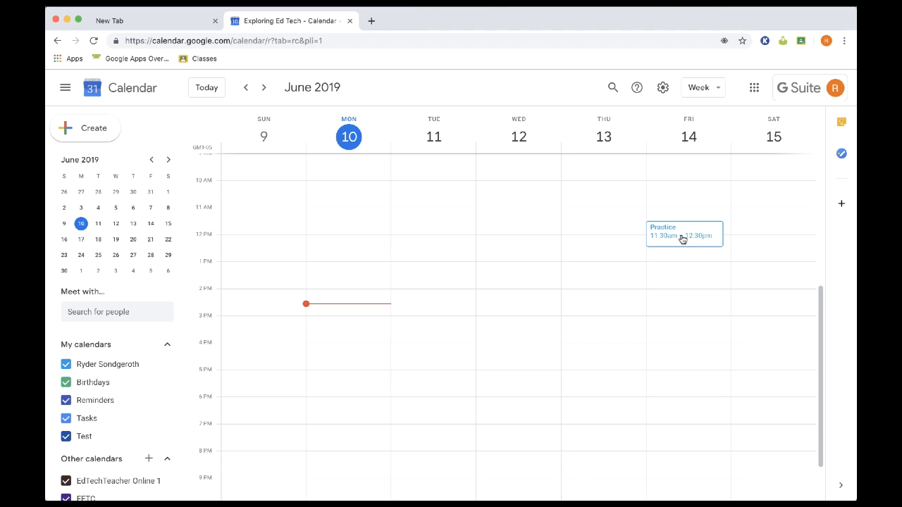
left_click(682, 239)
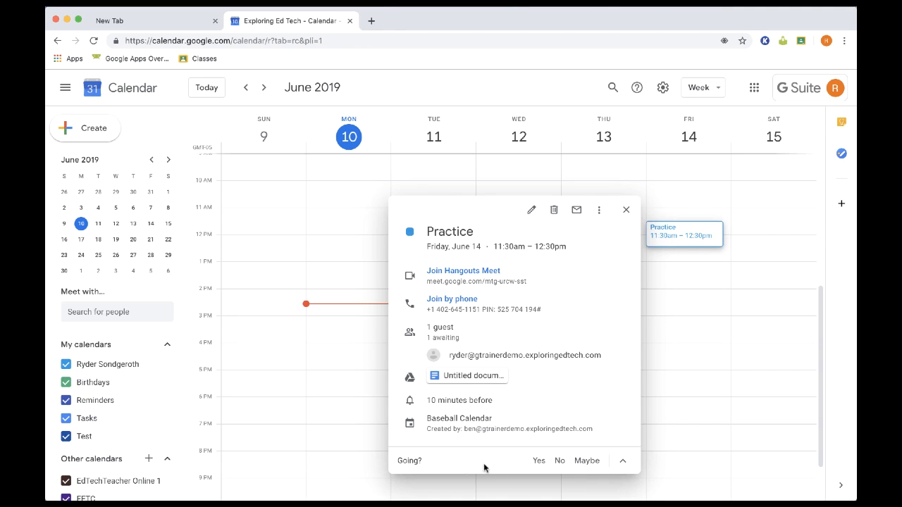
Accept the Practice invitation with Yes as the guest and switch back to the organizer's Chrome profile
left_click(539, 461)
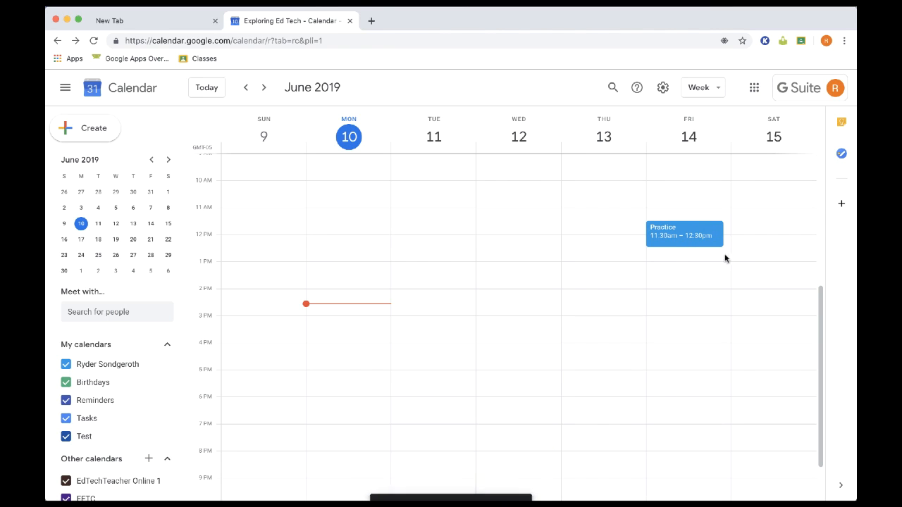
left_click(297, 6)
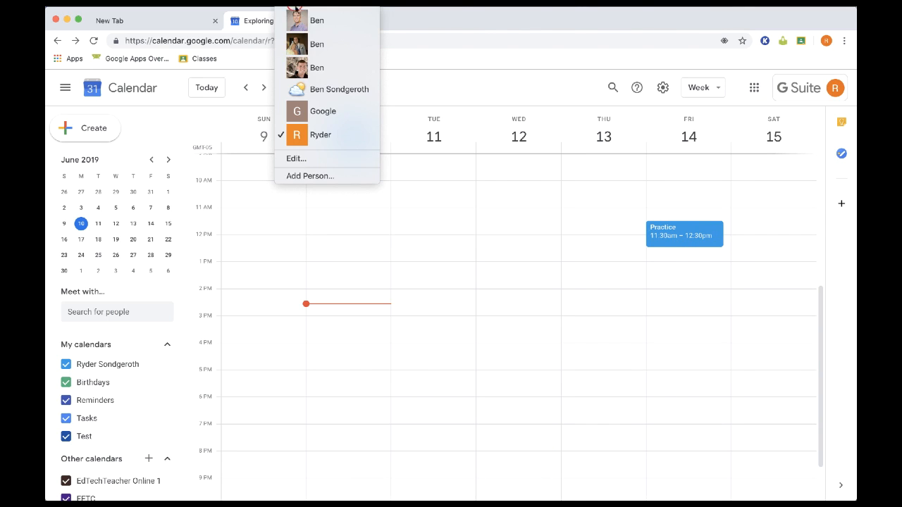
left_click(334, 23)
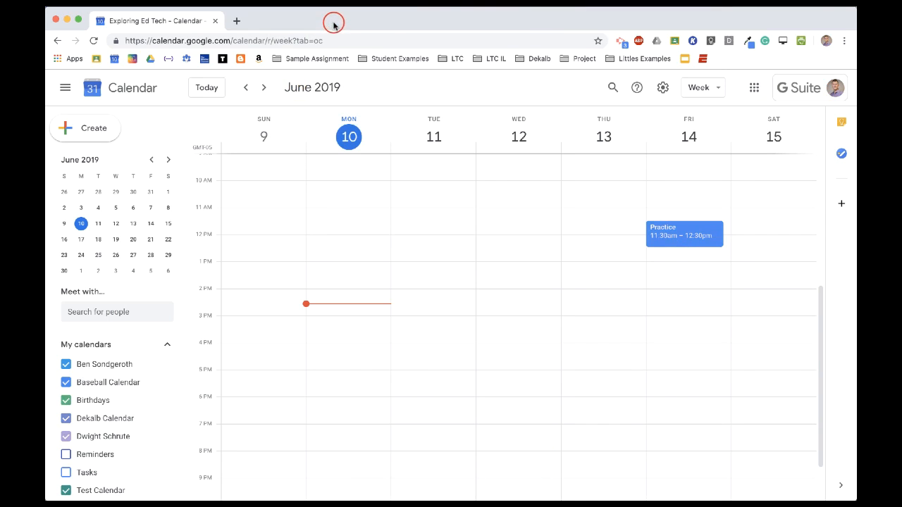
Check the guest's response in the Practice event's full details after reloading the page, and again in its summary after saving
left_click(687, 236)
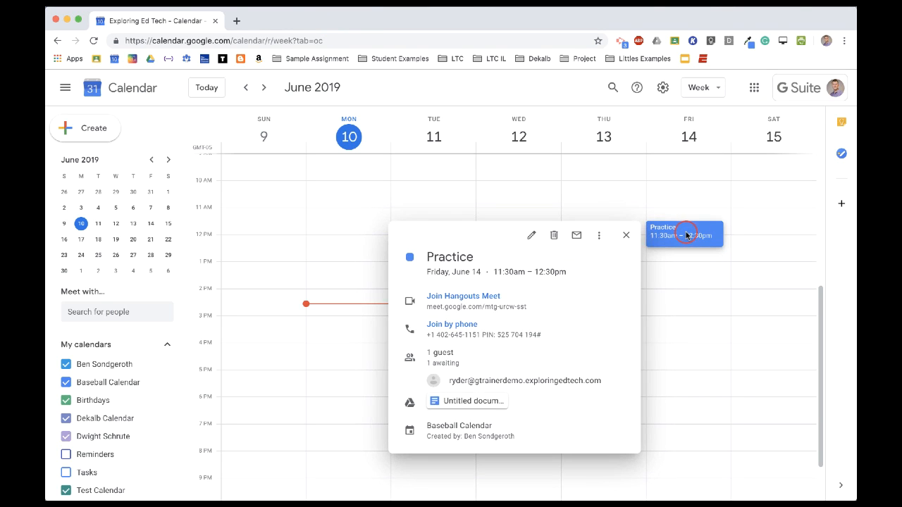
left_click(531, 237)
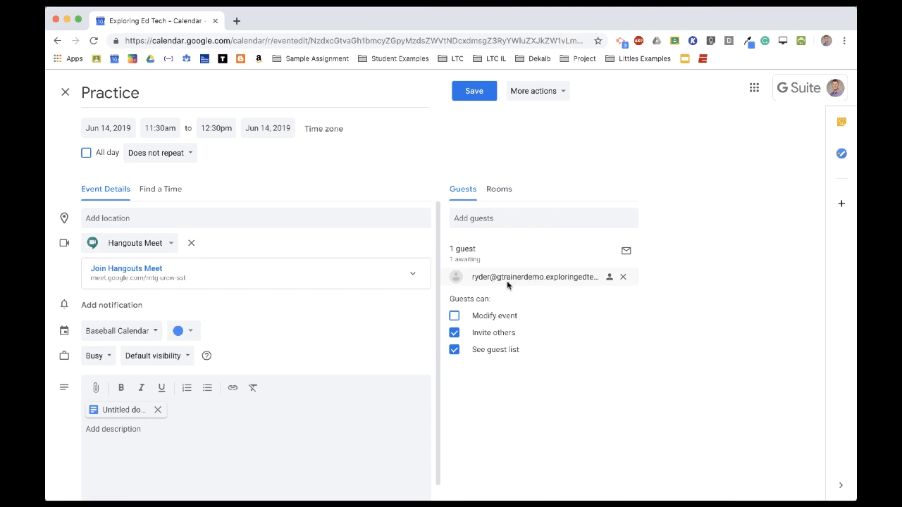
left_click(93, 40)
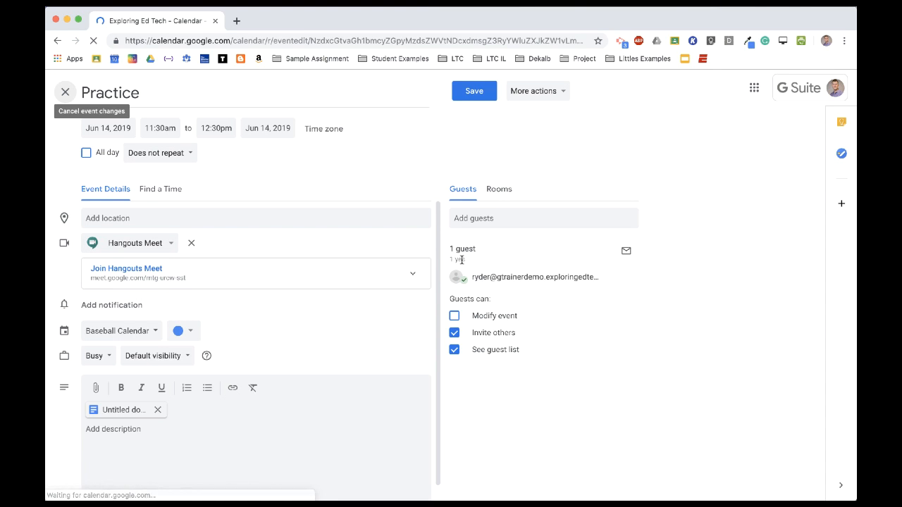
left_click(481, 91)
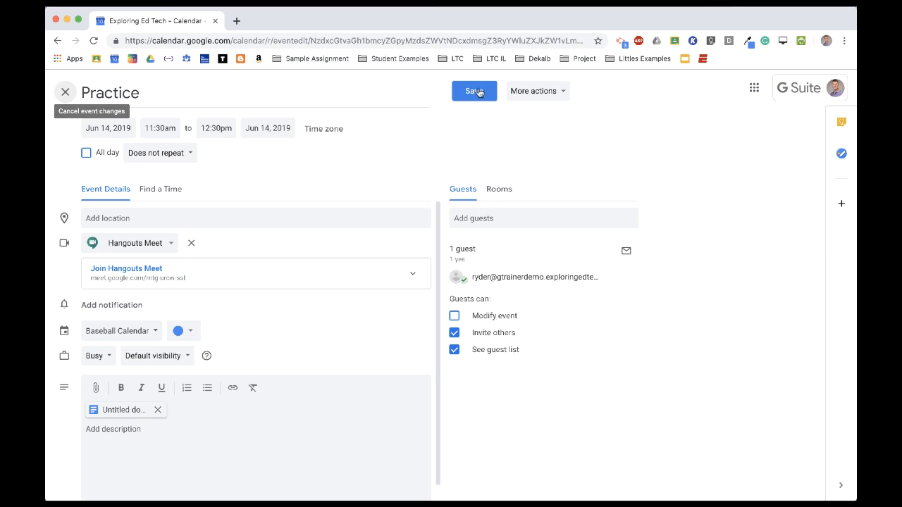
left_click(684, 235)
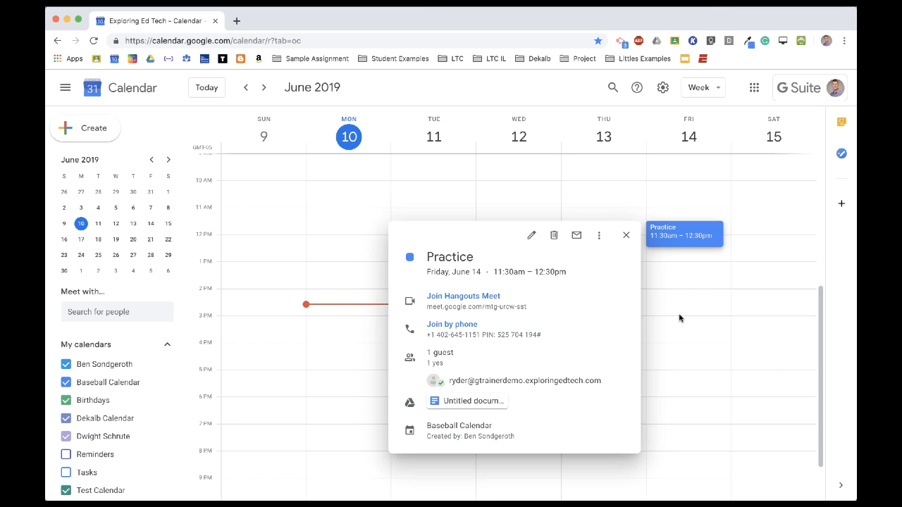
left_click(616, 3)
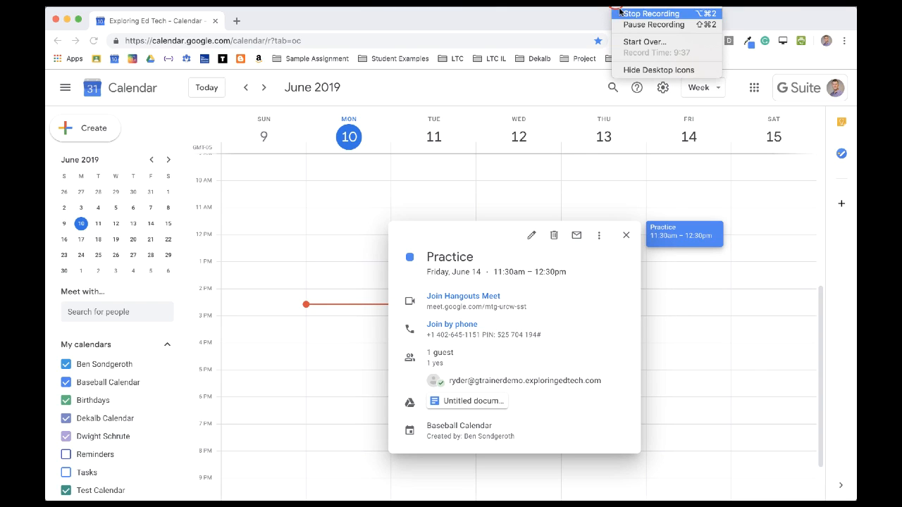